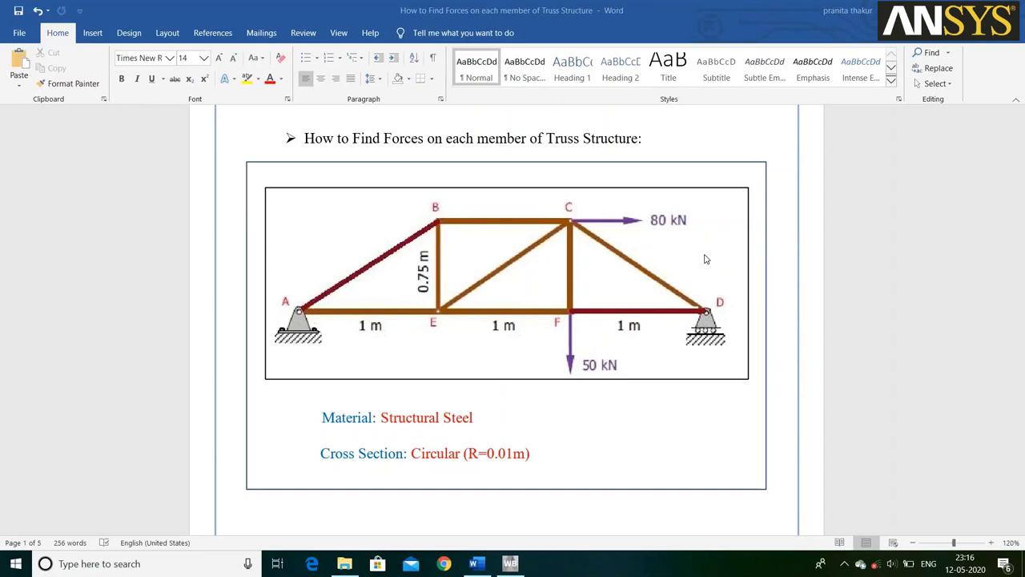
Switch from the Word truss problem to the empty ANSYS Workbench project.
{"action": "left_click", "coordinate": [510, 563]}
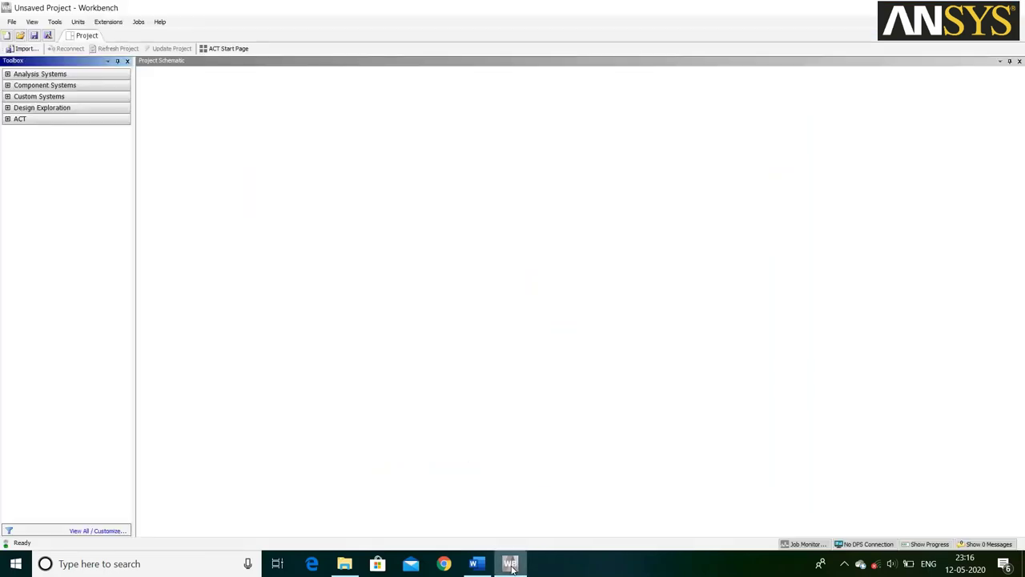
Add a Static Structural analysis system and bring up its Geometry cell's options.
{"action": "left_click", "coordinate": [8, 73]}
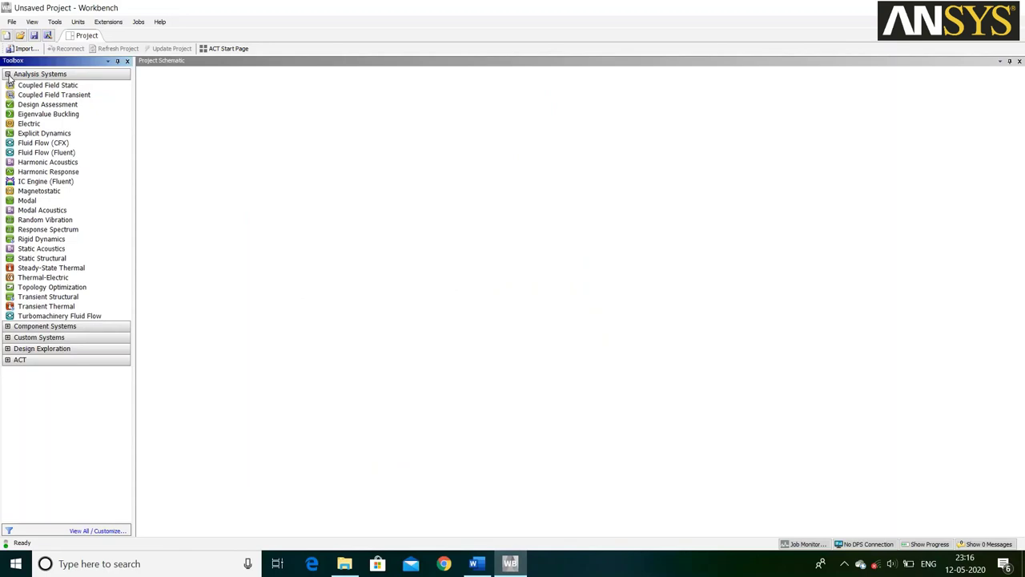
{"action": "double_click", "coordinate": [90, 258]}
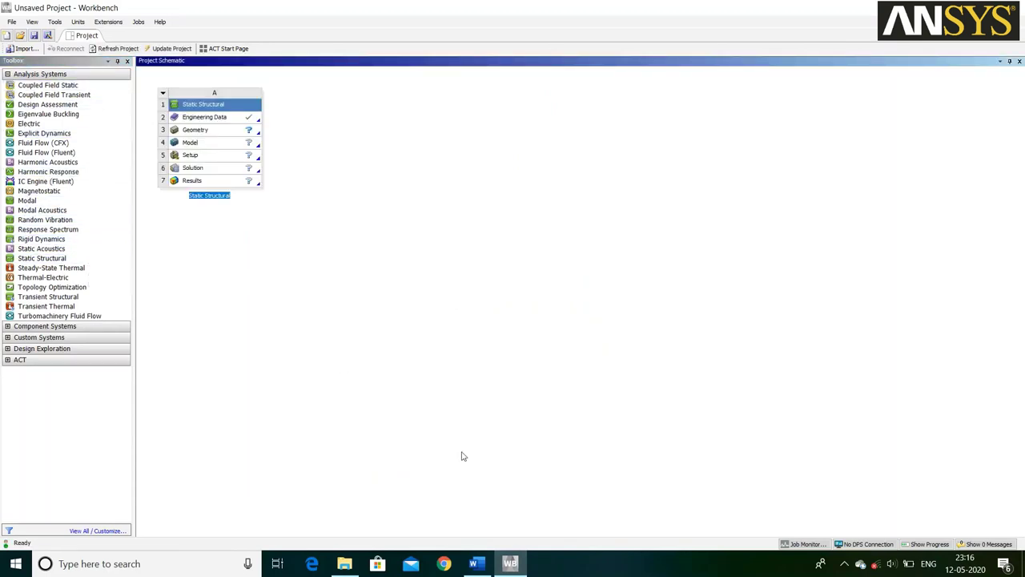
{"action": "left_click", "coordinate": [476, 563]}
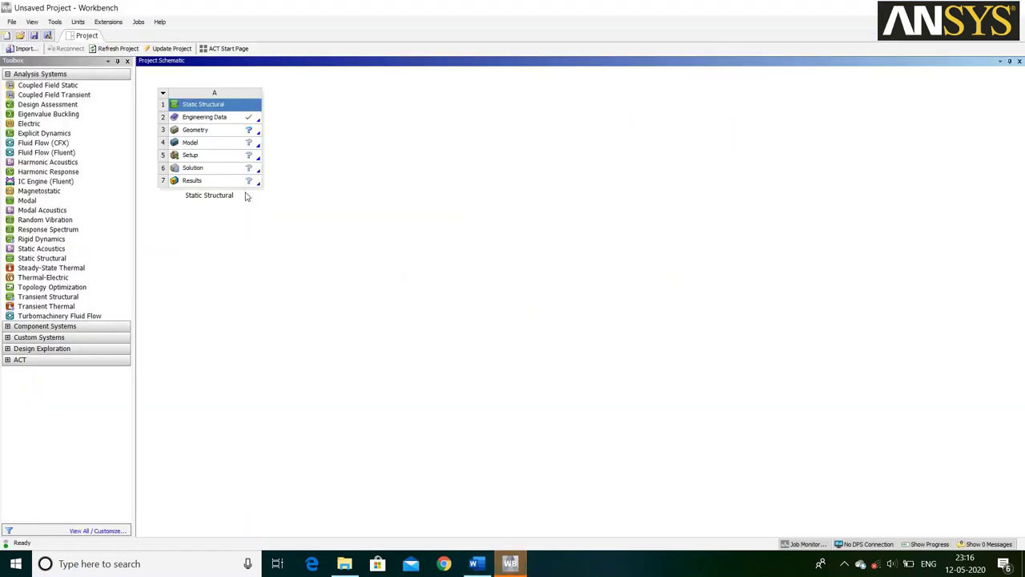
{"action": "left_click", "coordinate": [511, 563]}
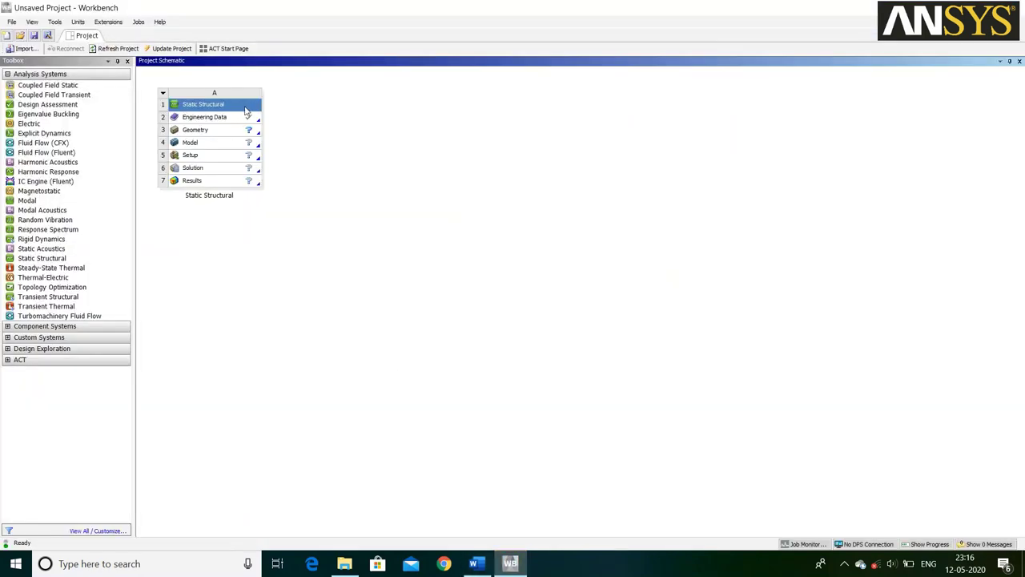
{"action": "right_click", "coordinate": [229, 136]}
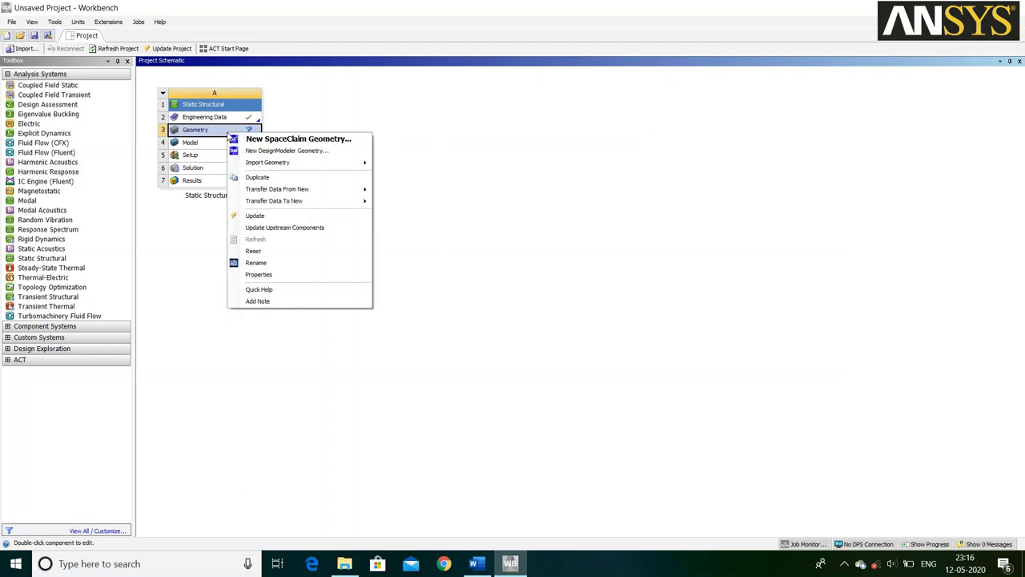
Launch a new DesignModeler geometry while cross-checking the Word truss diagram.
{"action": "left_click", "coordinate": [338, 153]}
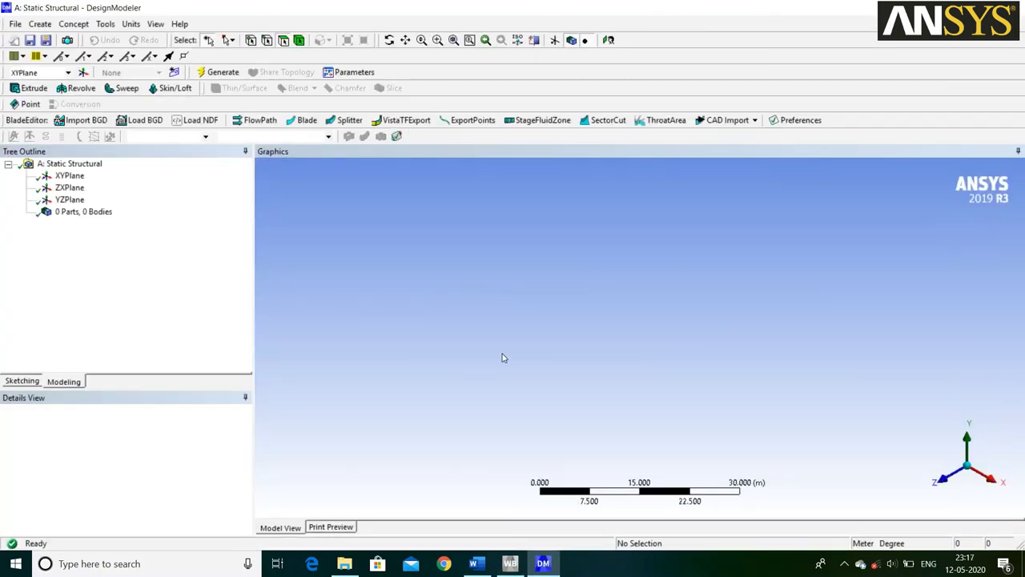
{"action": "left_click", "coordinate": [475, 563]}
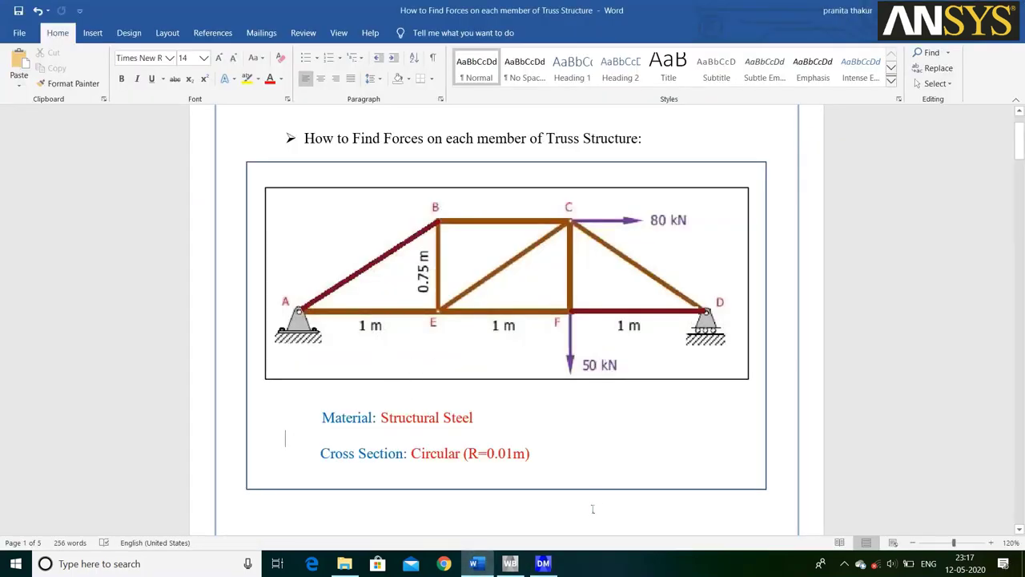
{"action": "left_click", "coordinate": [544, 564]}
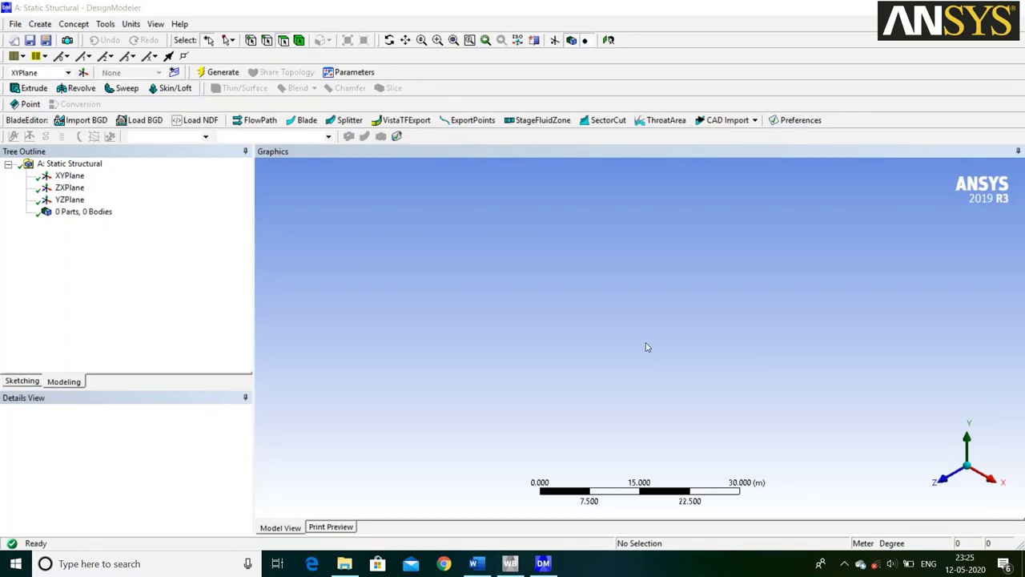
{"action": "left_click", "coordinate": [475, 564]}
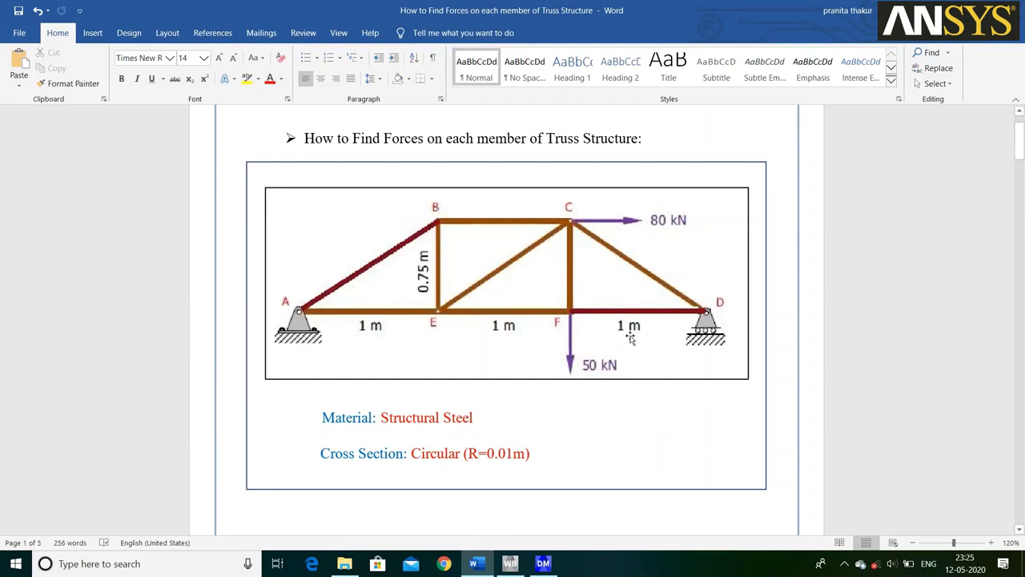
{"action": "left_click", "coordinate": [544, 564]}
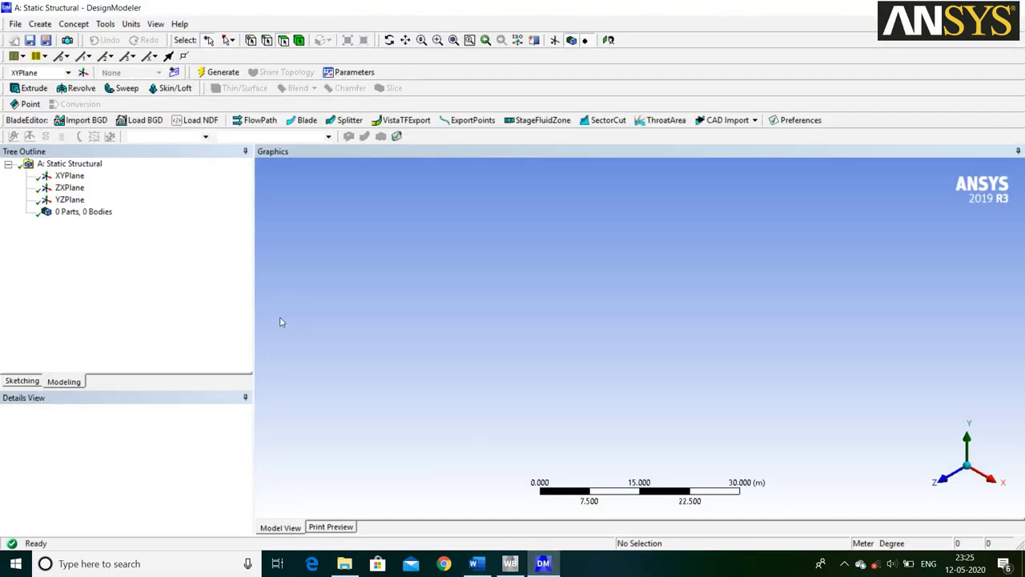
{"action": "left_click", "coordinate": [68, 176]}
Look straight at the XYPlane and start sketching with the Line tool.
{"action": "right_click", "coordinate": [71, 175]}
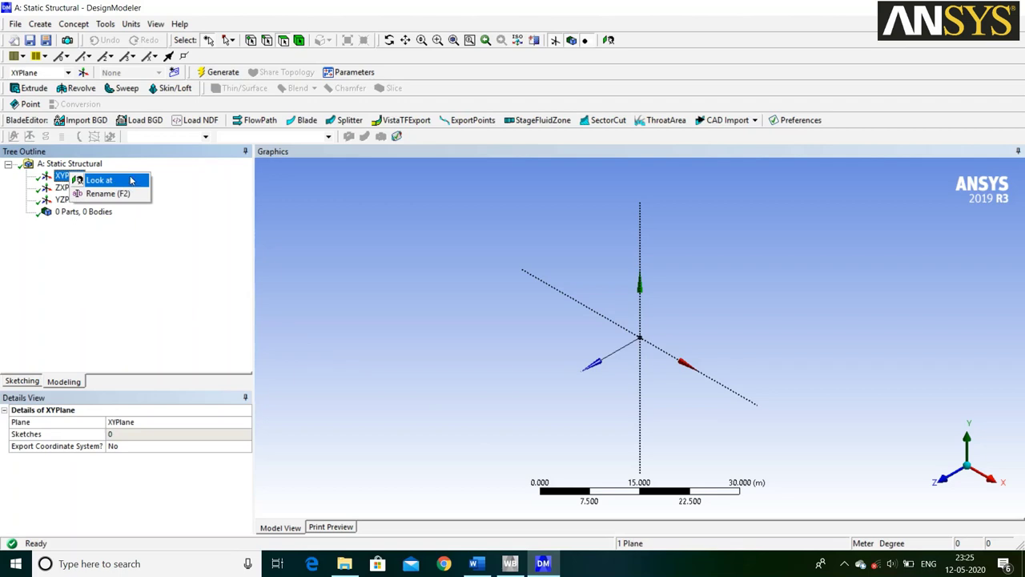
{"action": "left_click", "coordinate": [100, 180]}
{"action": "left_click", "coordinate": [29, 383]}
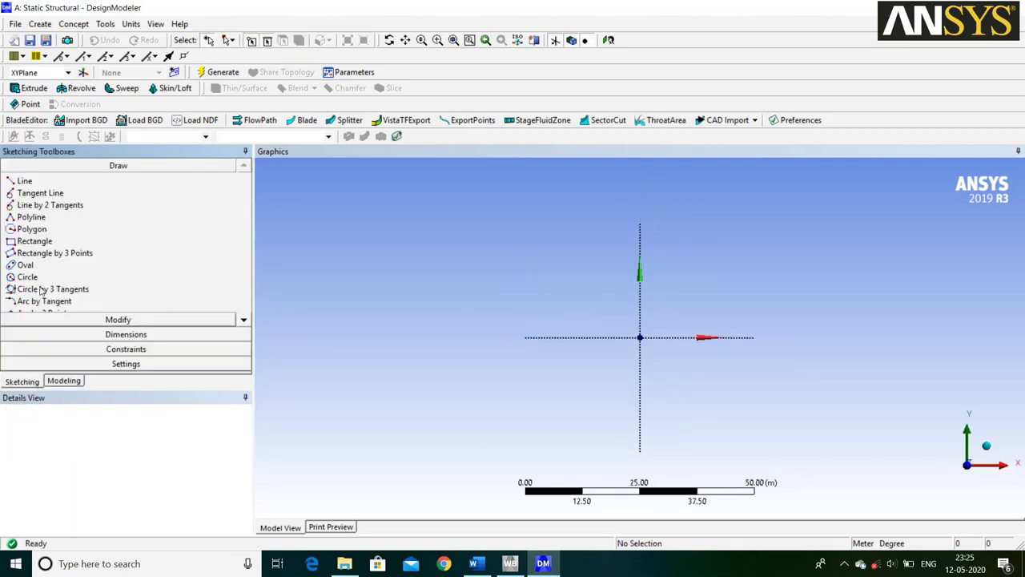
{"action": "left_click", "coordinate": [72, 185]}
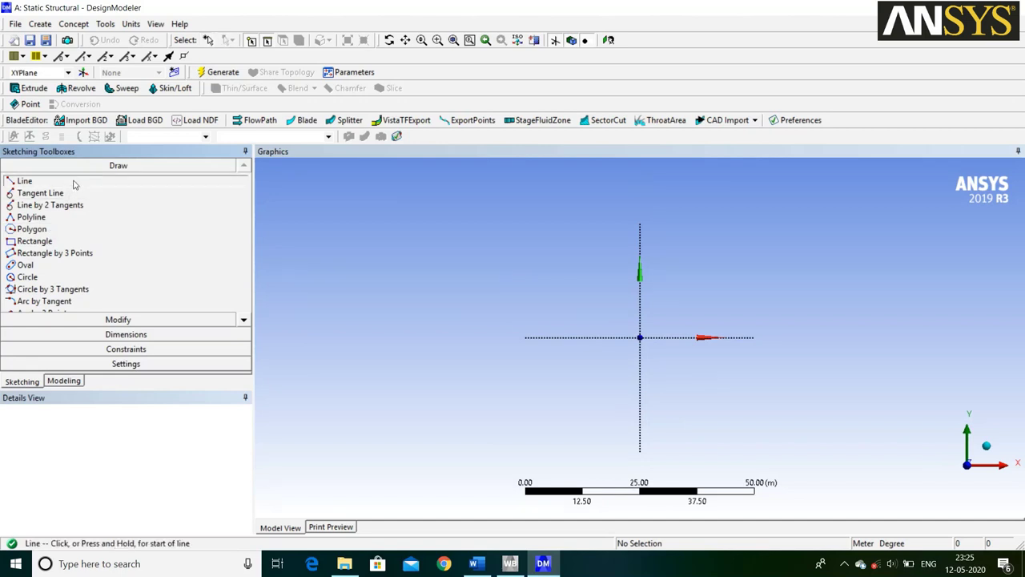
Draw three connected horizontal lines forming the truss's bottom chord.
{"action": "left_click", "coordinate": [448, 254]}
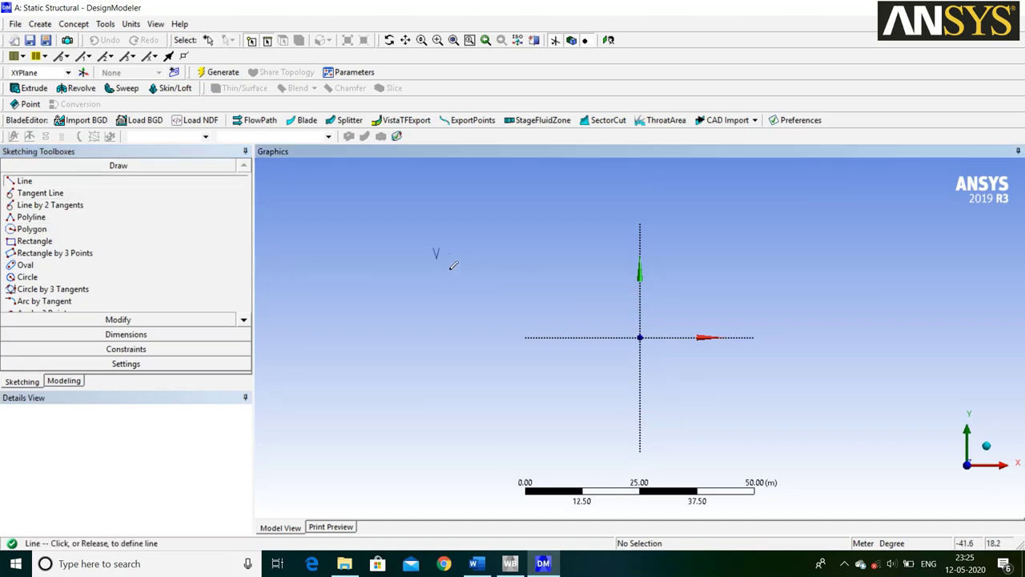
{"action": "left_click", "coordinate": [588, 254]}
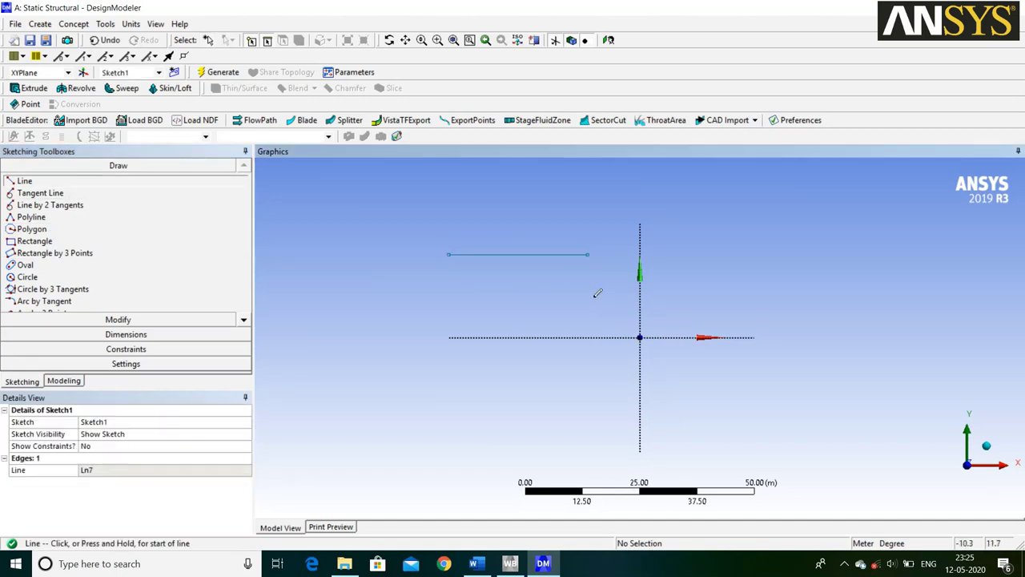
{"action": "left_click", "coordinate": [588, 255]}
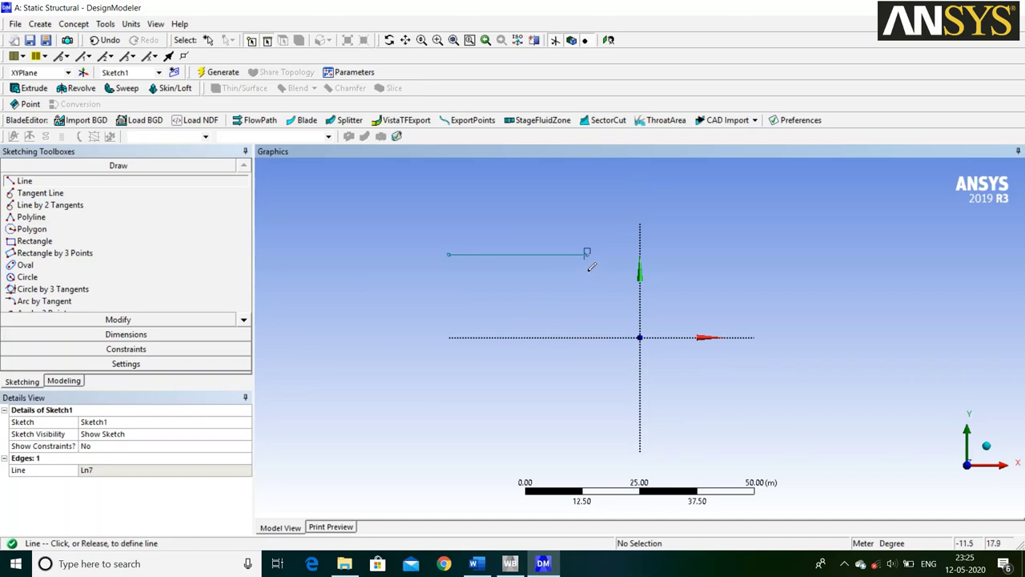
{"action": "left_click", "coordinate": [727, 254]}
{"action": "left_click", "coordinate": [728, 254]}
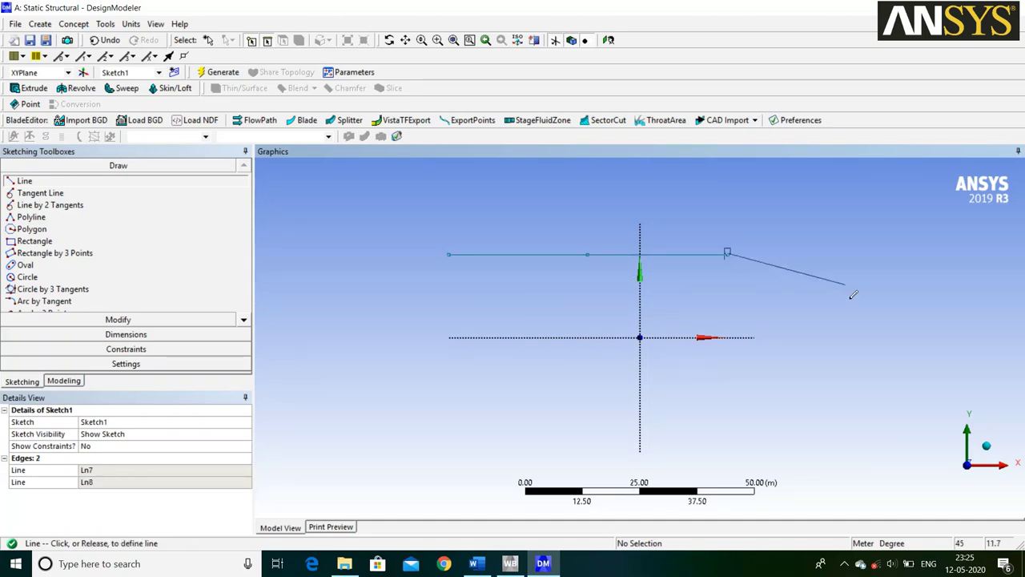
{"action": "left_click", "coordinate": [871, 267]}
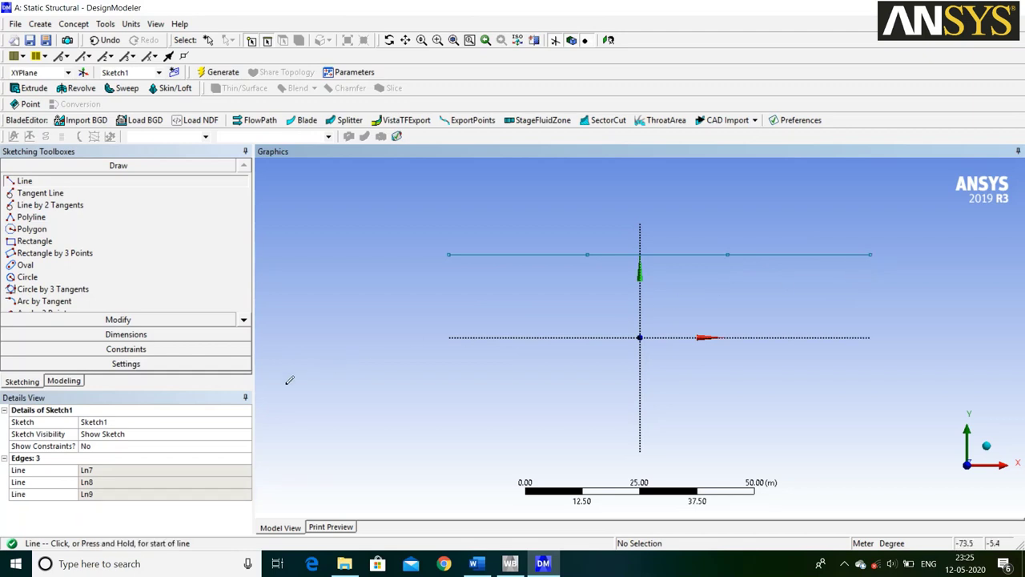
{"action": "left_click", "coordinate": [126, 335]}
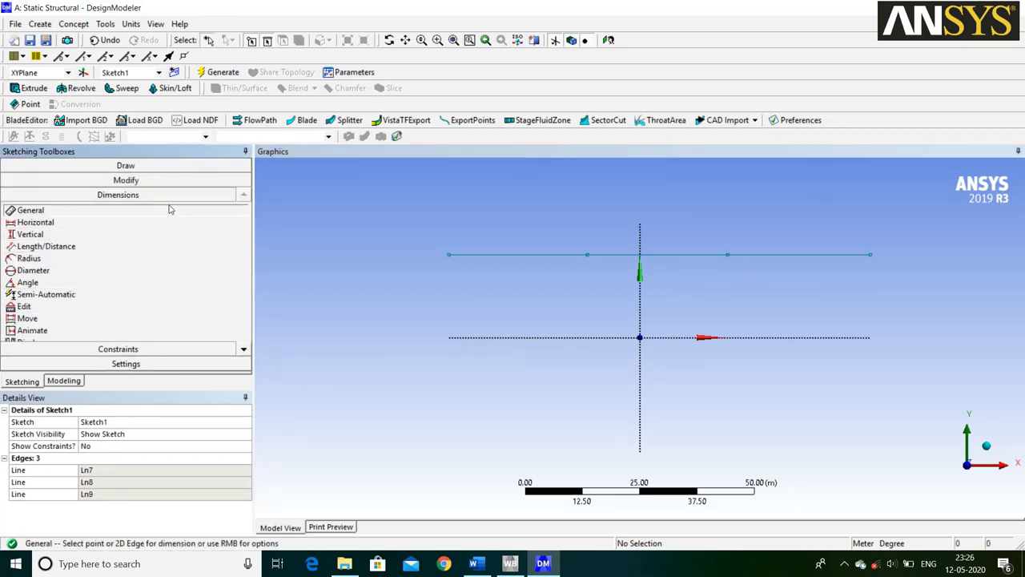
Add horizontal dimensions H1, H2 and H3 to the three bottom-chord segments.
{"action": "left_click", "coordinate": [500, 254]}
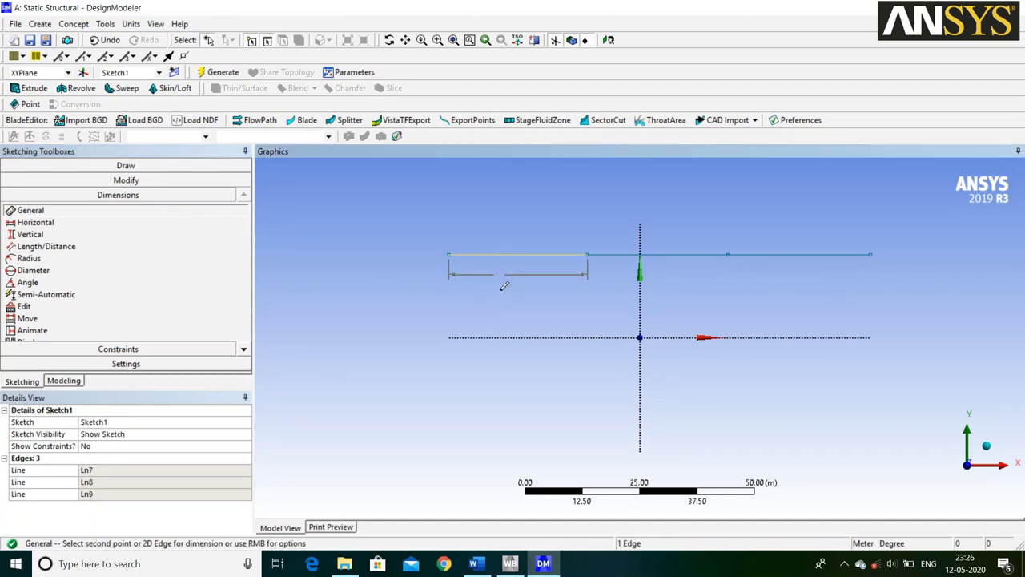
{"action": "left_click", "coordinate": [501, 274]}
{"action": "left_click", "coordinate": [622, 258]}
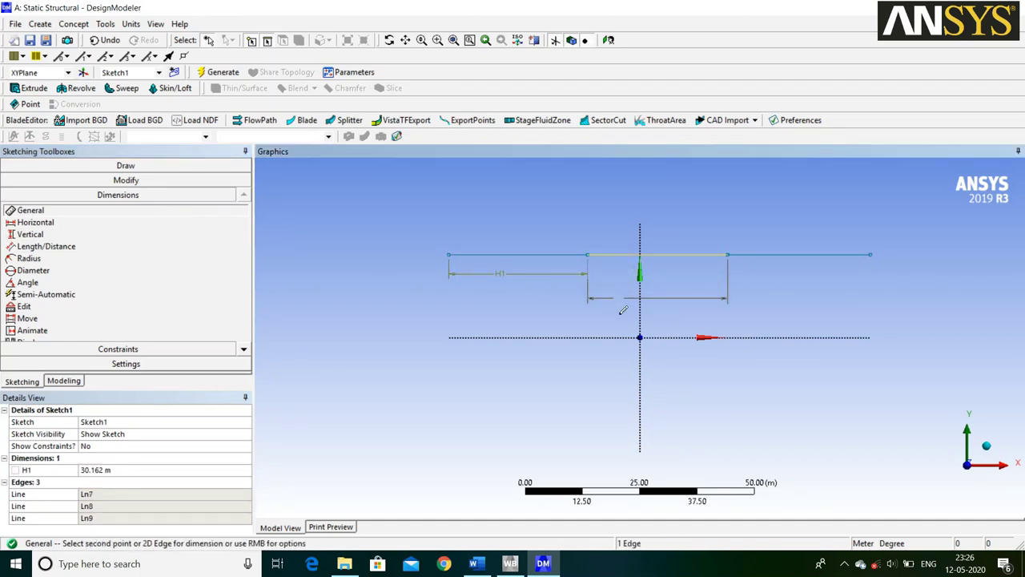
{"action": "left_click", "coordinate": [630, 299]}
{"action": "left_click", "coordinate": [784, 255]}
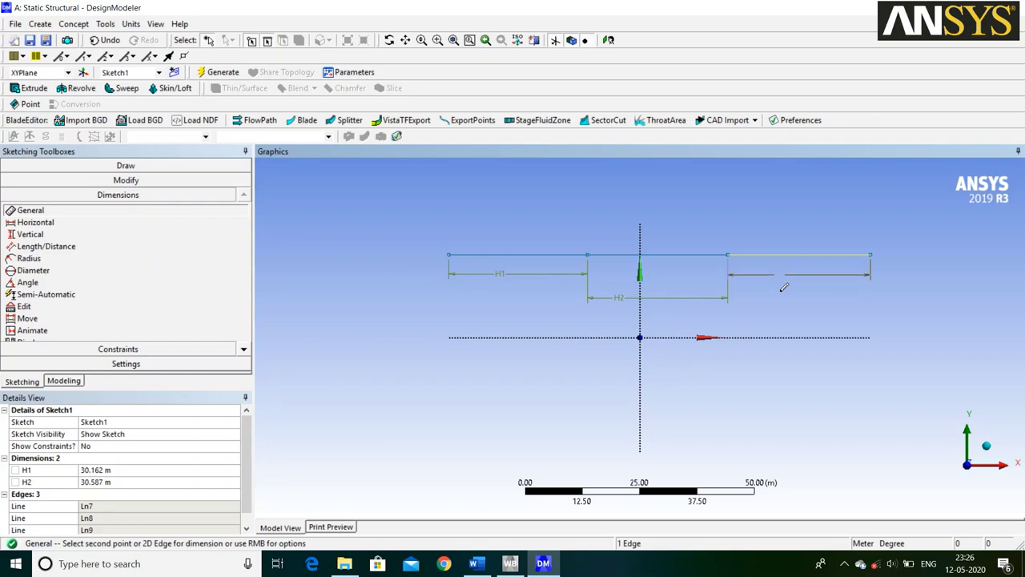
{"action": "left_click", "coordinate": [787, 275]}
{"action": "left_click", "coordinate": [477, 564]}
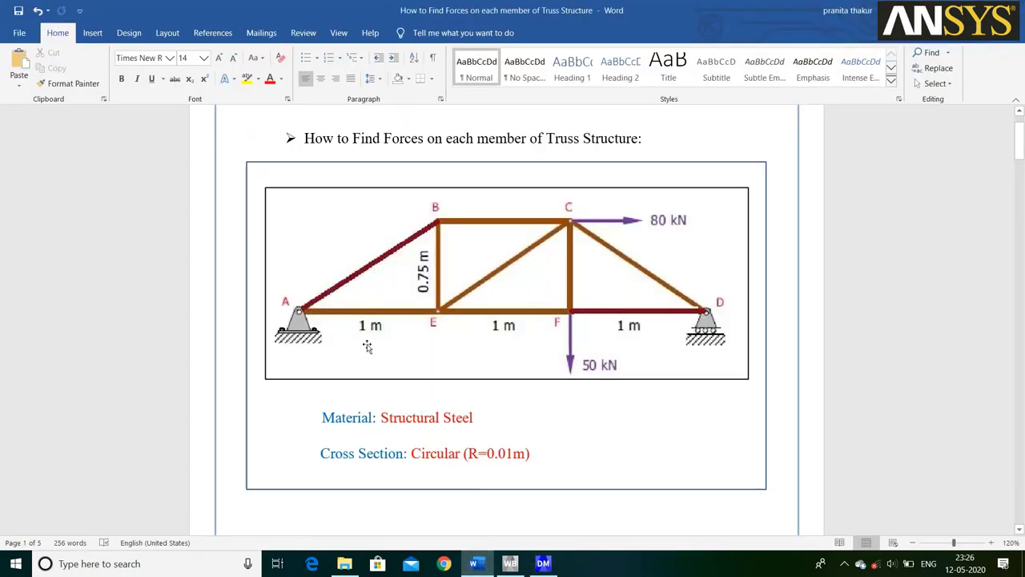
{"action": "left_click", "coordinate": [543, 564]}
Set H1, H2 and H3 to 1 m each.
{"action": "left_click", "coordinate": [112, 469]}
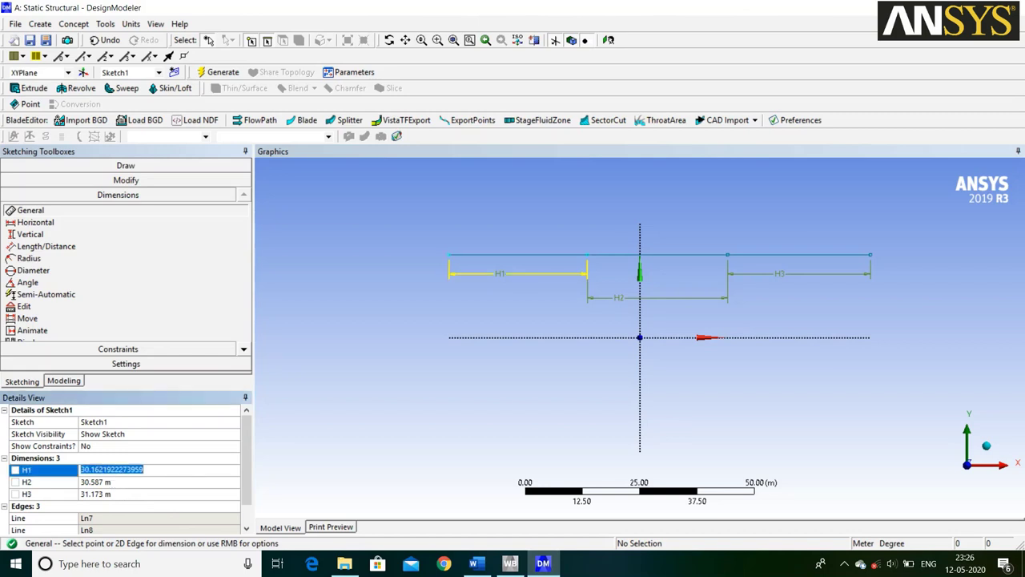
{"action": "type", "text": "1"}
{"action": "left_click", "coordinate": [116, 482]}
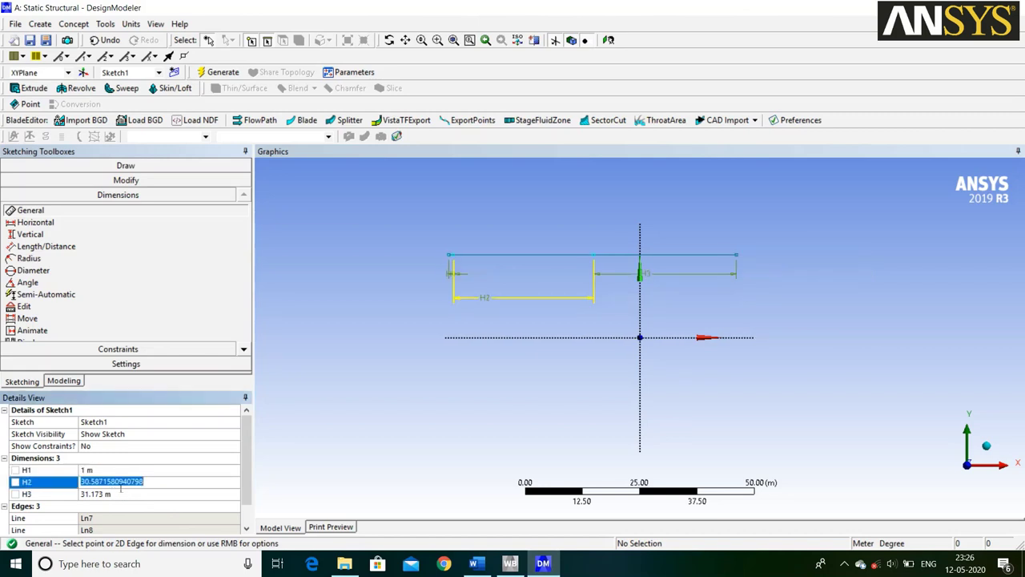
{"action": "type", "text": "1"}
{"action": "key", "text": "Return"}
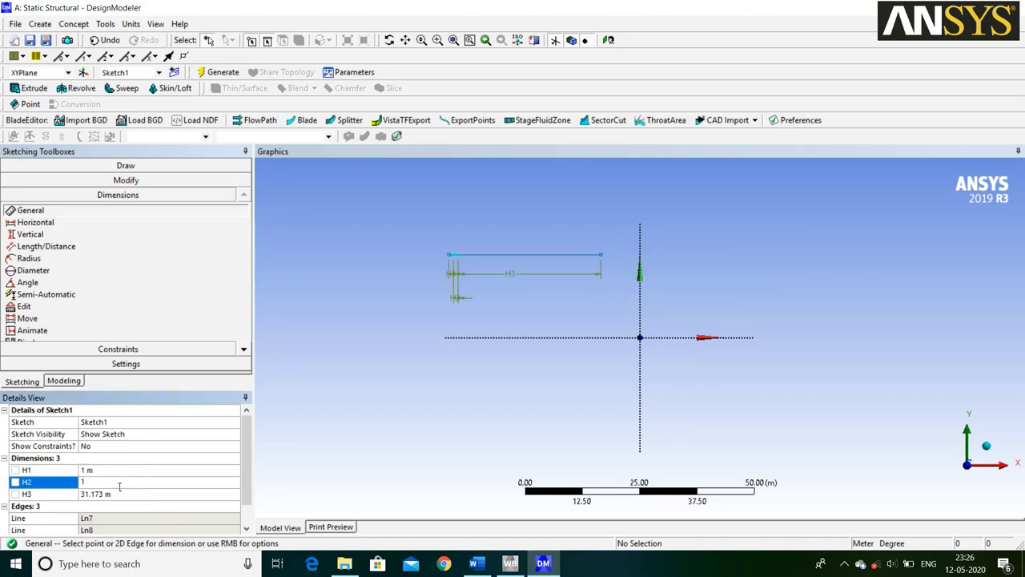
{"action": "left_click", "coordinate": [137, 496]}
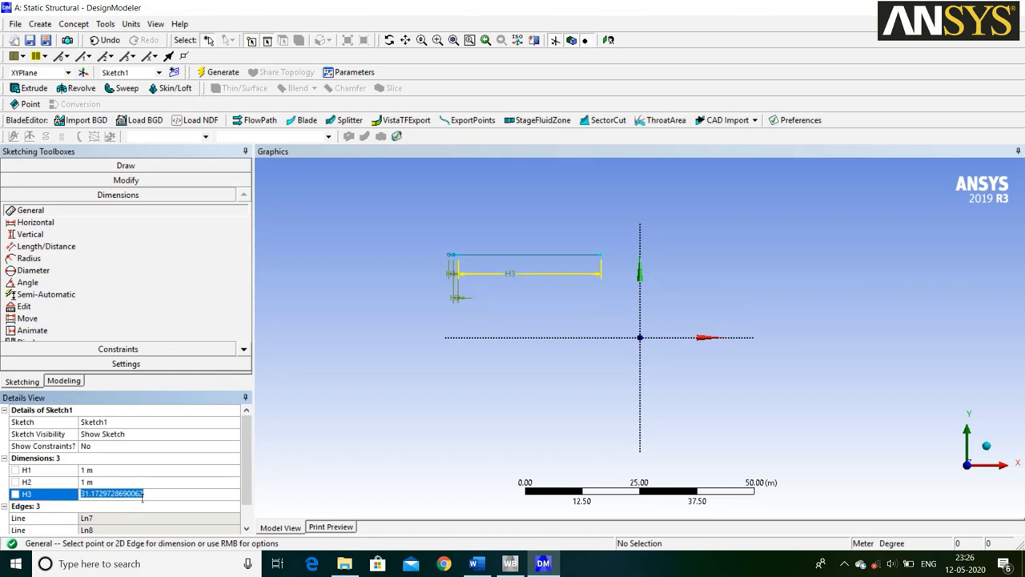
{"action": "type", "text": "1"}
{"action": "key", "text": "Return"}
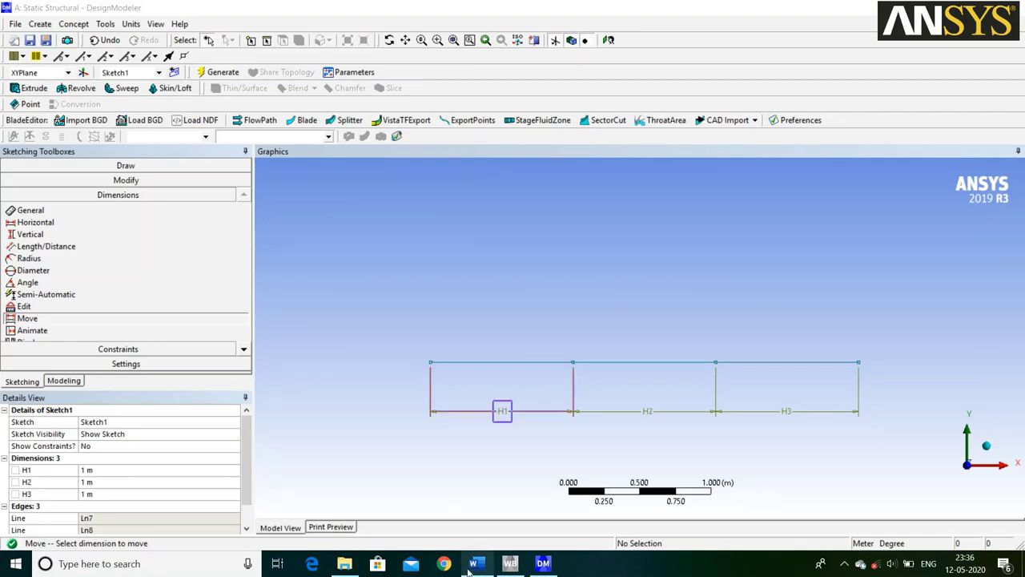
Draw two vertical lines rising from the bottom chord's two inner joints.
{"action": "left_click", "coordinate": [474, 563]}
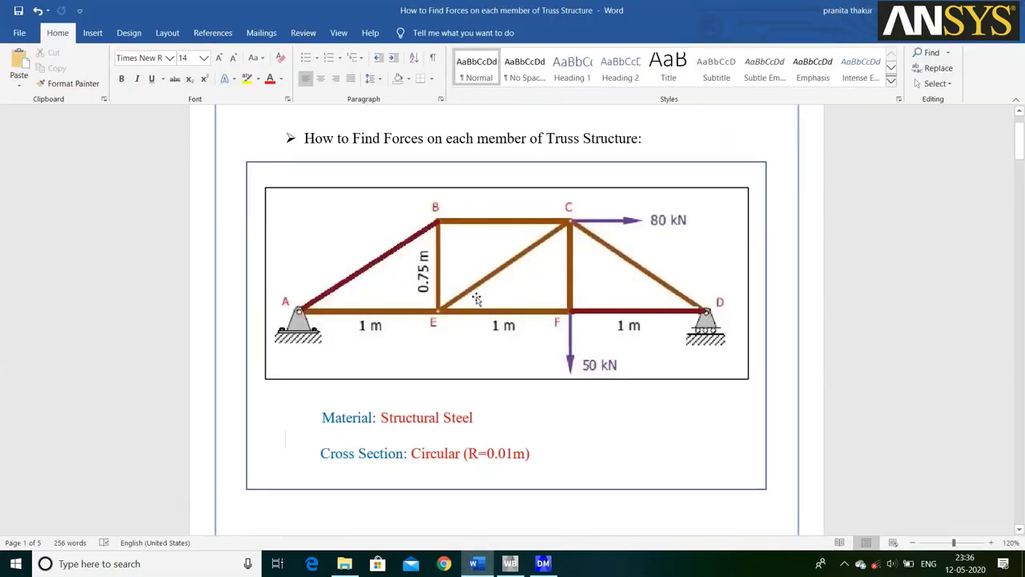
{"action": "left_click", "coordinate": [544, 562]}
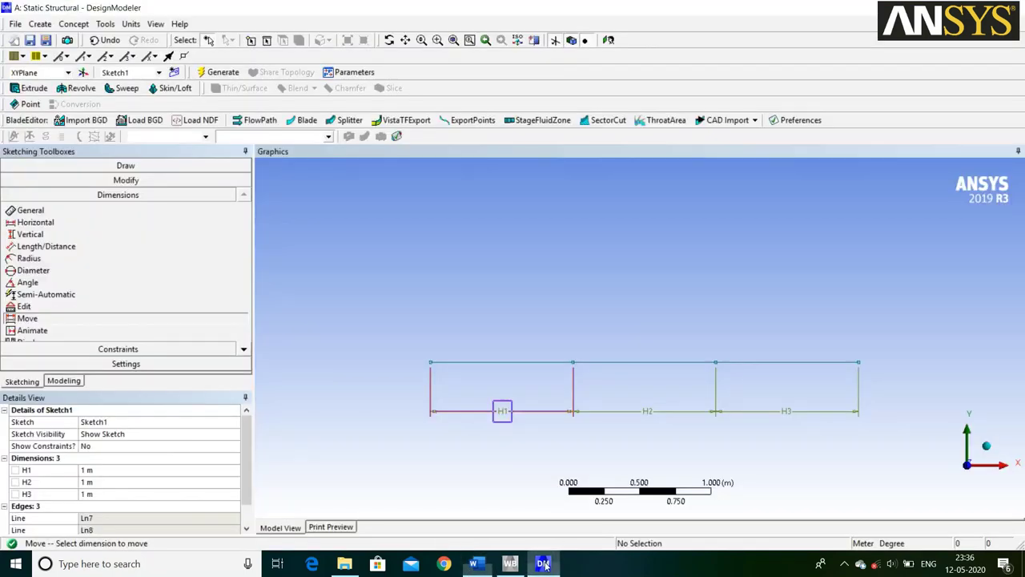
{"action": "left_click", "coordinate": [193, 168]}
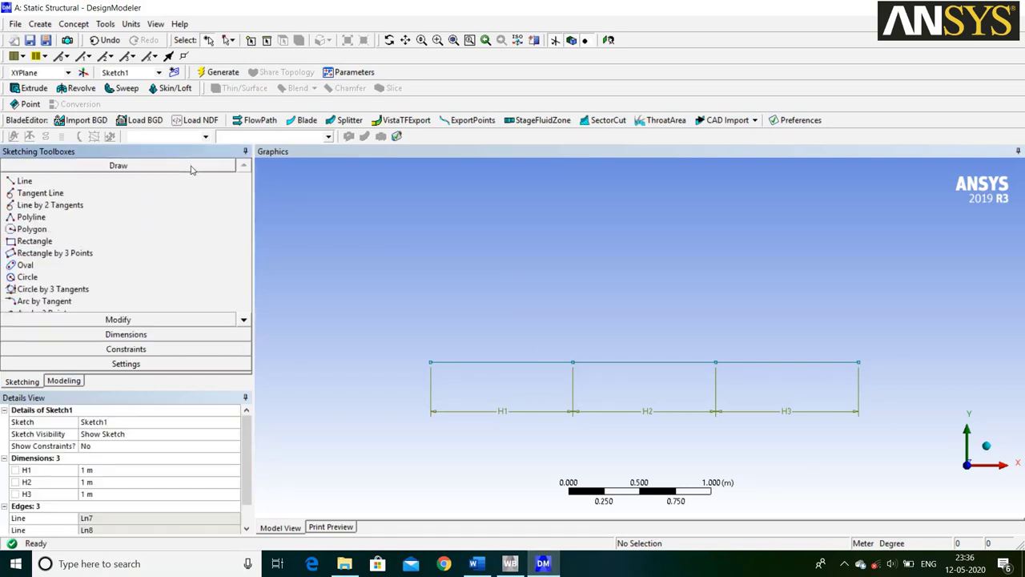
{"action": "left_click", "coordinate": [58, 183]}
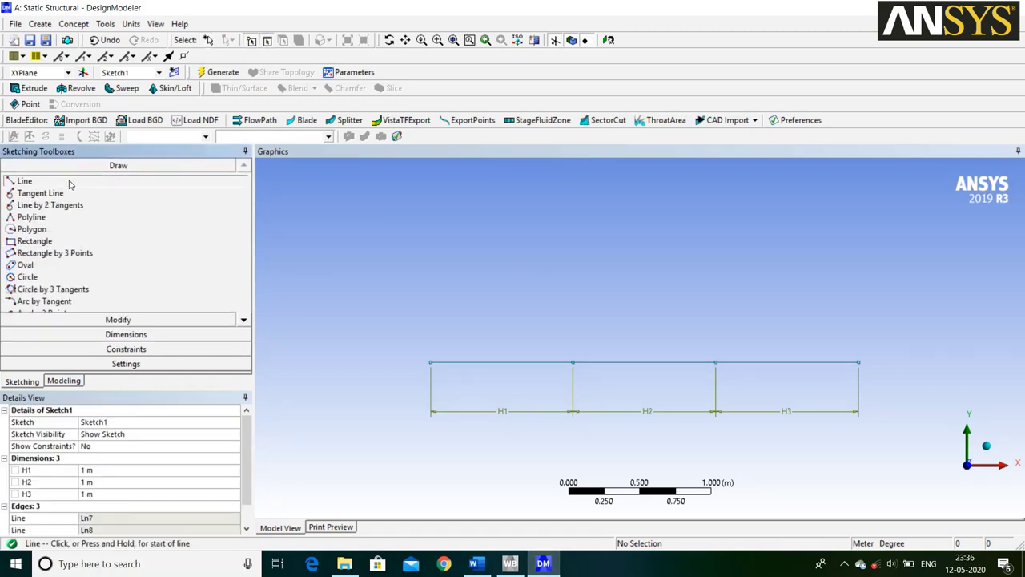
{"action": "left_click", "coordinate": [574, 367]}
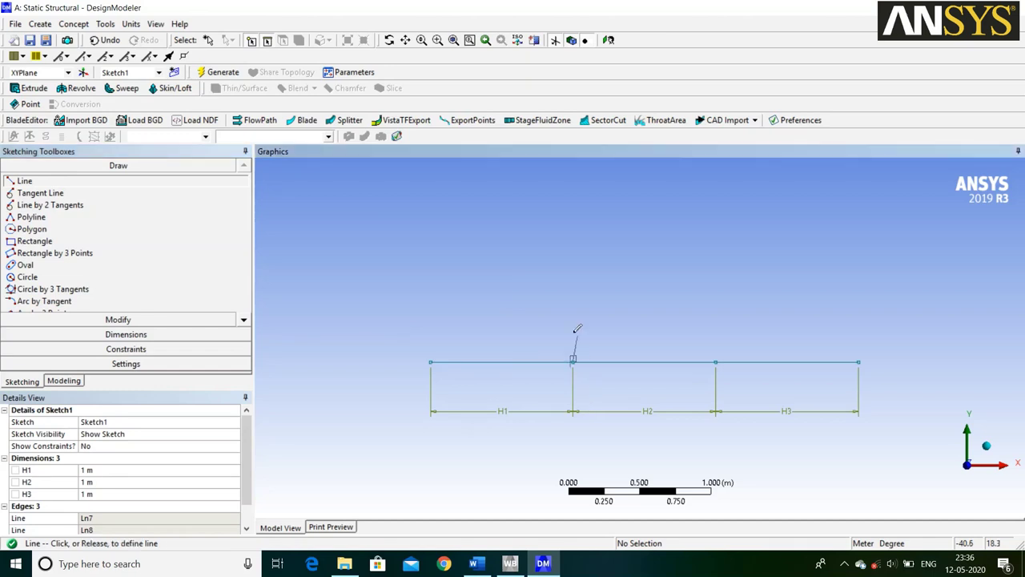
{"action": "left_click", "coordinate": [573, 261]}
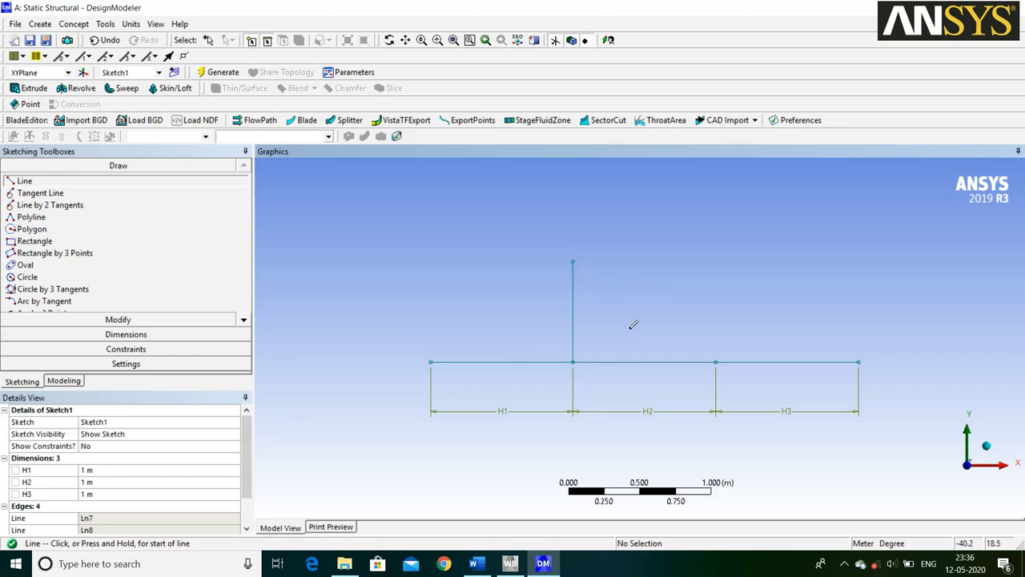
{"action": "left_click", "coordinate": [717, 367]}
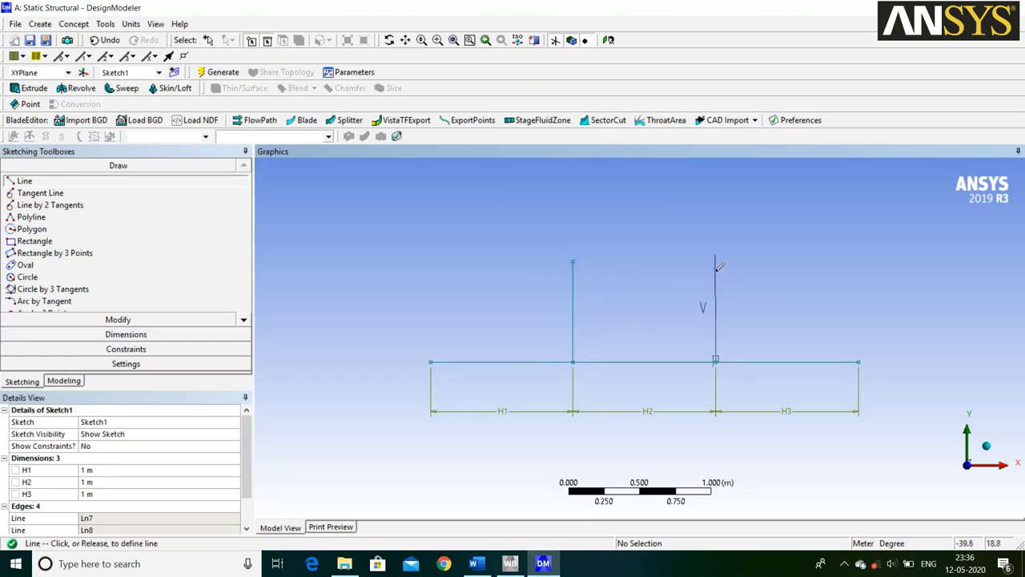
{"action": "left_click", "coordinate": [717, 264]}
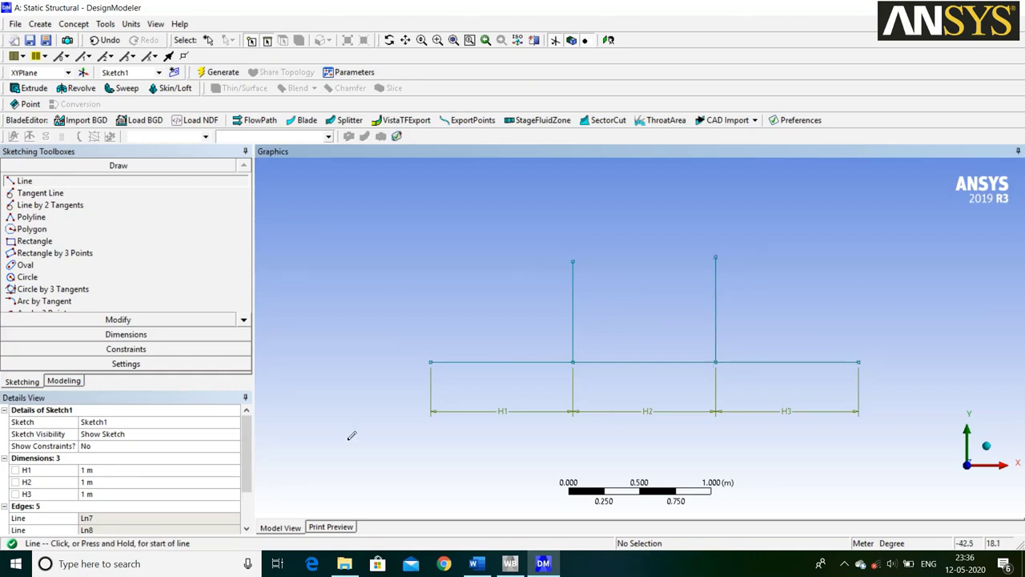
{"action": "left_click", "coordinate": [223, 335]}
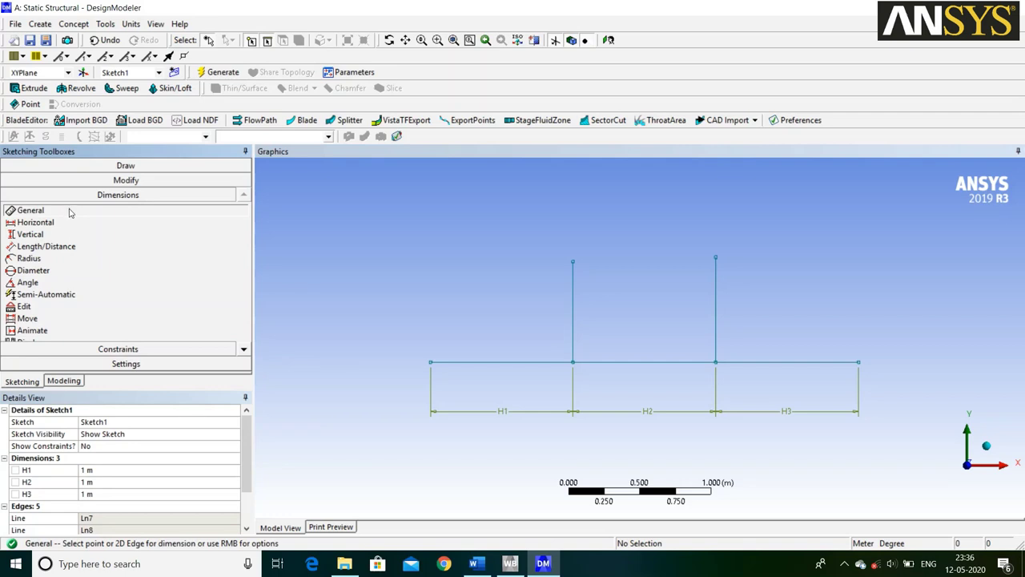
Add height dimensions V4 and V5 to the two vertical lines.
{"action": "left_click", "coordinate": [577, 297]}
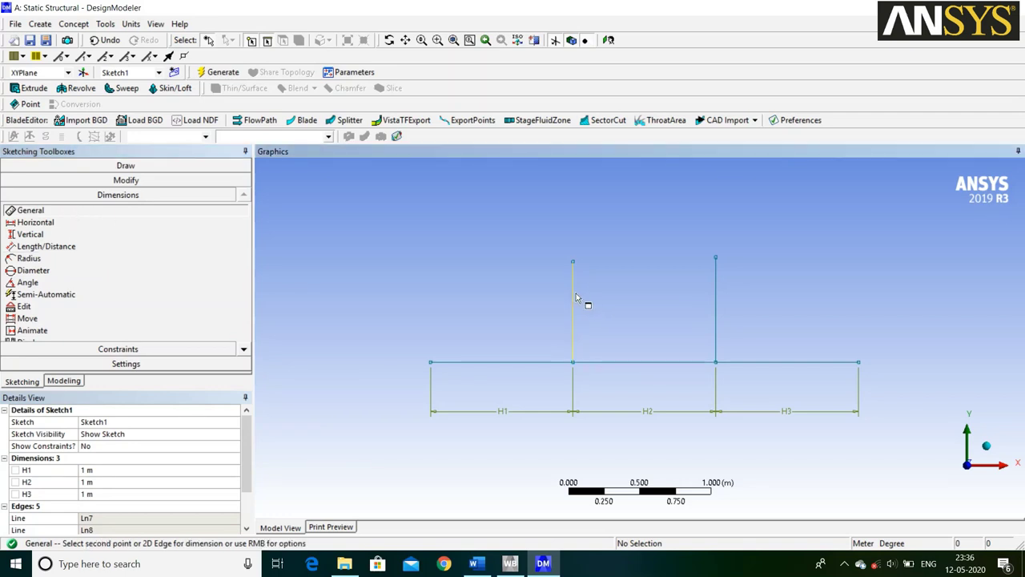
{"action": "left_click", "coordinate": [553, 300]}
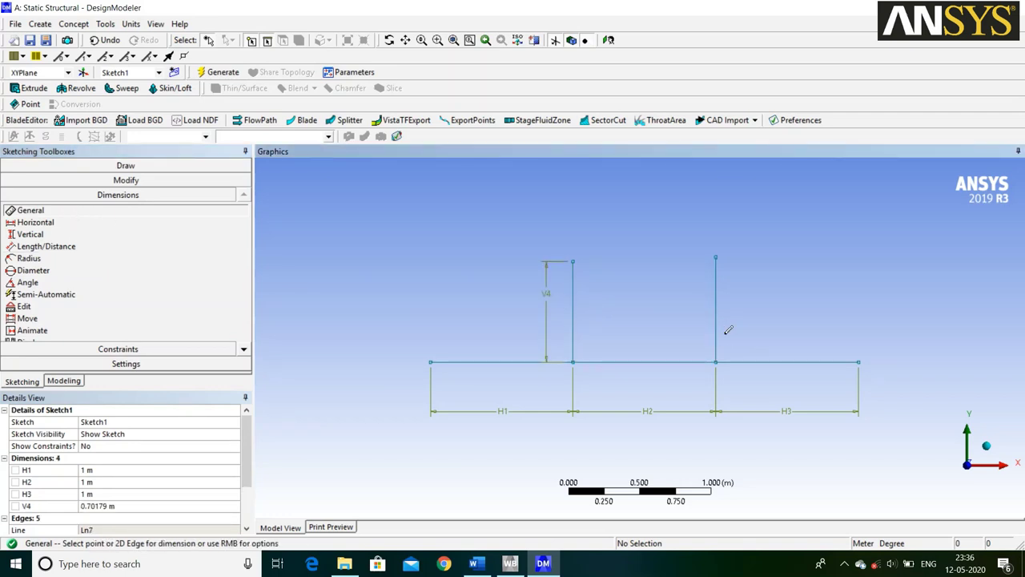
{"action": "left_click", "coordinate": [724, 327]}
{"action": "left_click", "coordinate": [752, 330]}
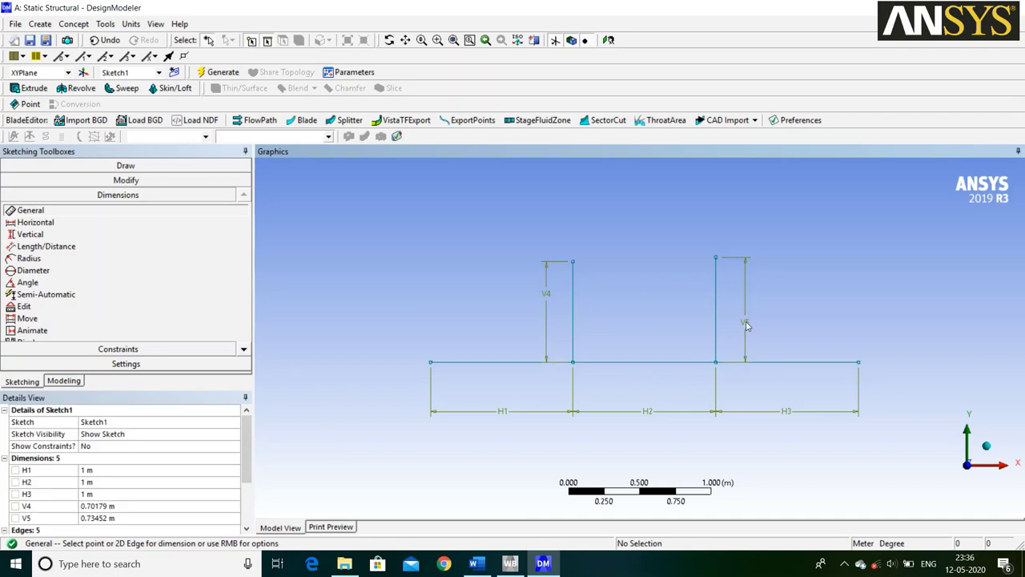
{"action": "left_click", "coordinate": [476, 563]}
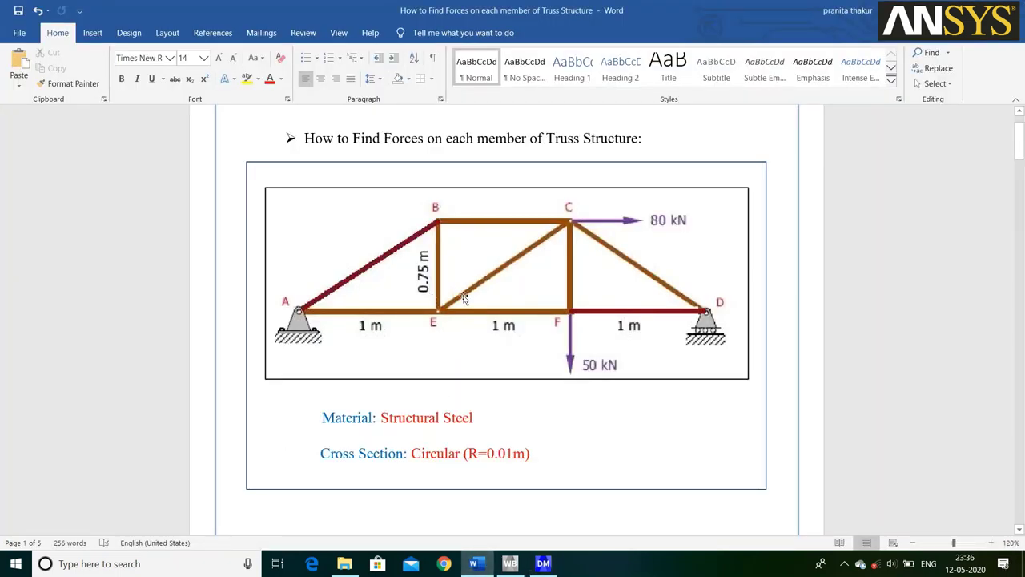
{"action": "left_click", "coordinate": [543, 563]}
Set V4 and V5 to 0.75 m each.
{"action": "left_click", "coordinate": [112, 505]}
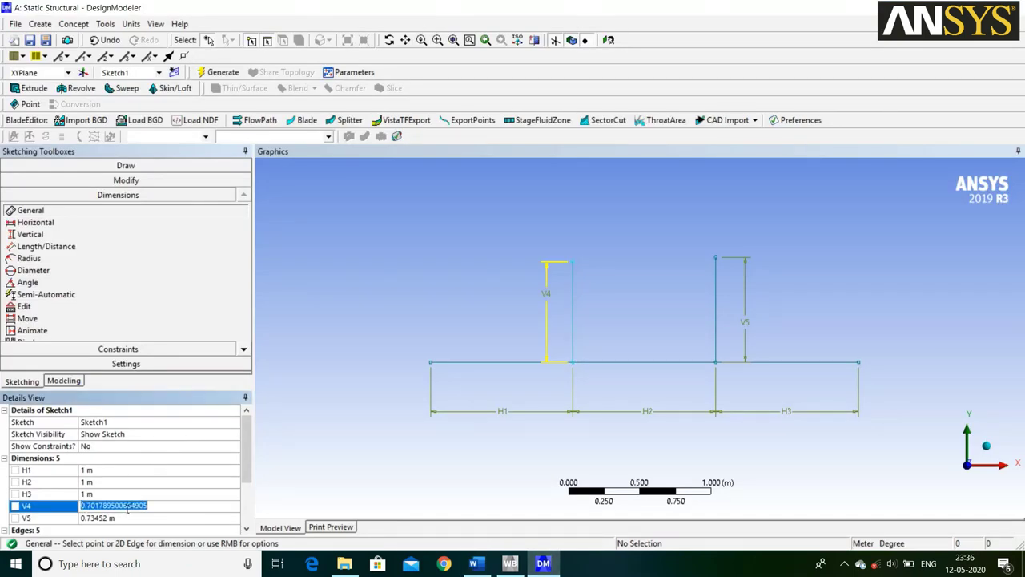
{"action": "type", "text": "0"}
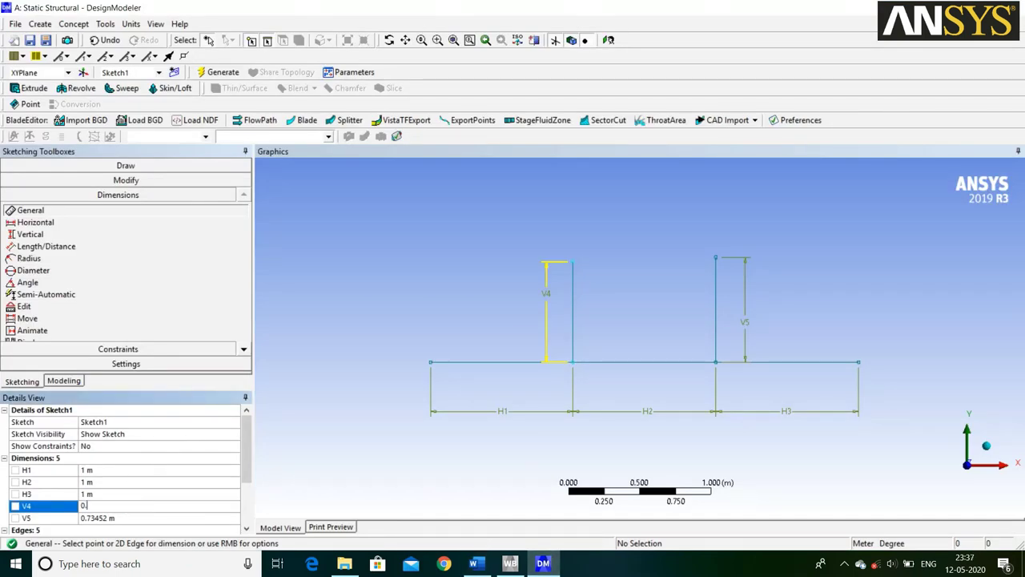
{"action": "type", "text": ".75"}
{"action": "left_click", "coordinate": [131, 518]}
{"action": "type", "text": "0.7"}
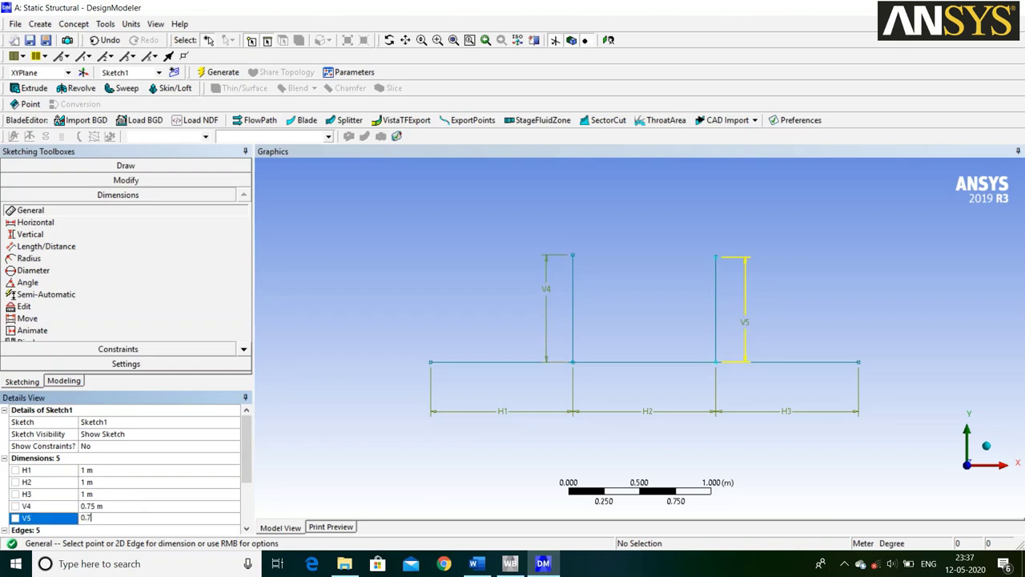
{"action": "key", "text": "Return"}
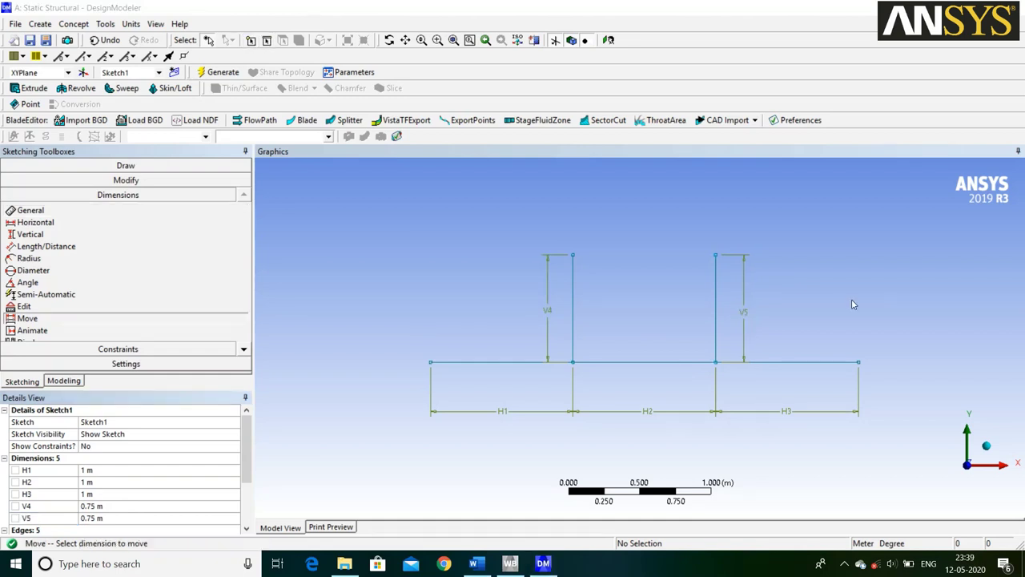
{"action": "left_click", "coordinate": [476, 563]}
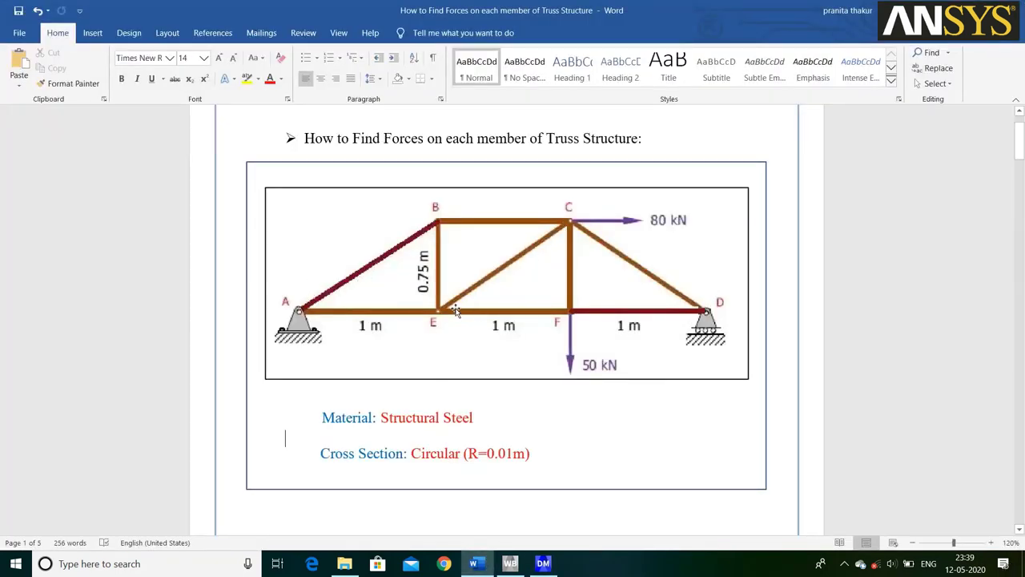
Draw the two outer diagonals, the top chord and the middle diagonal to close the truss.
{"action": "left_click", "coordinate": [543, 563]}
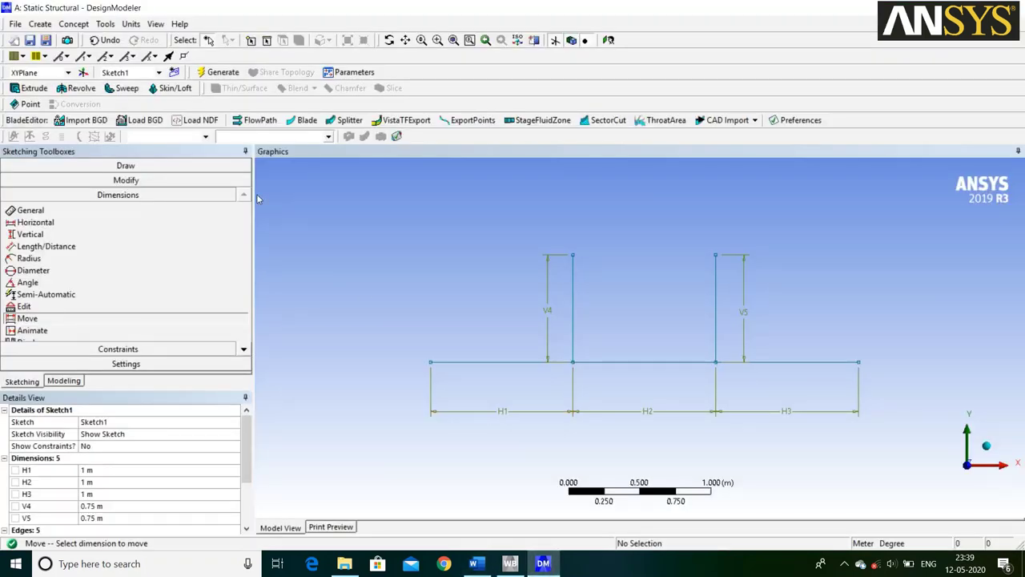
{"action": "left_click", "coordinate": [208, 168]}
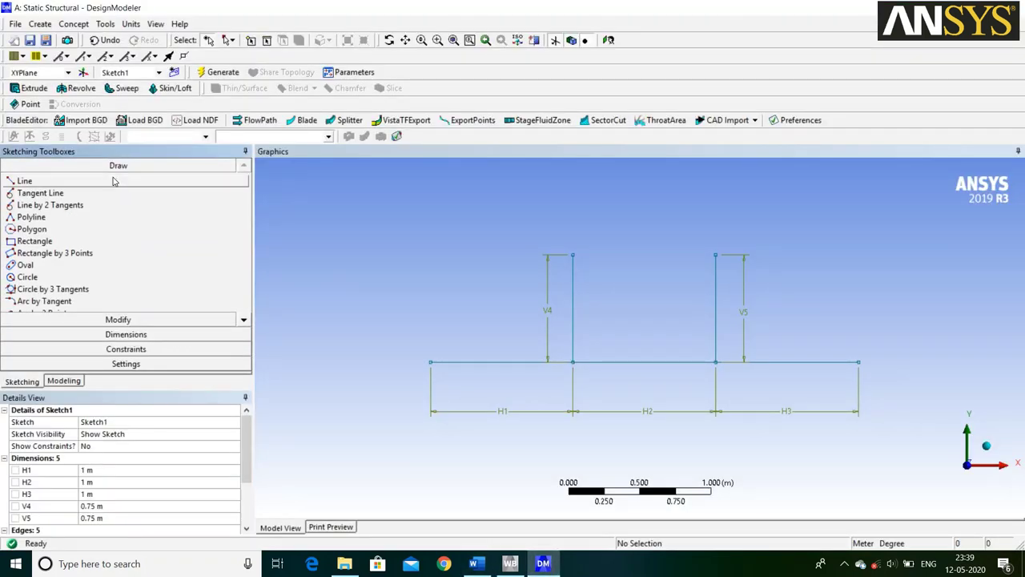
{"action": "left_click", "coordinate": [113, 184]}
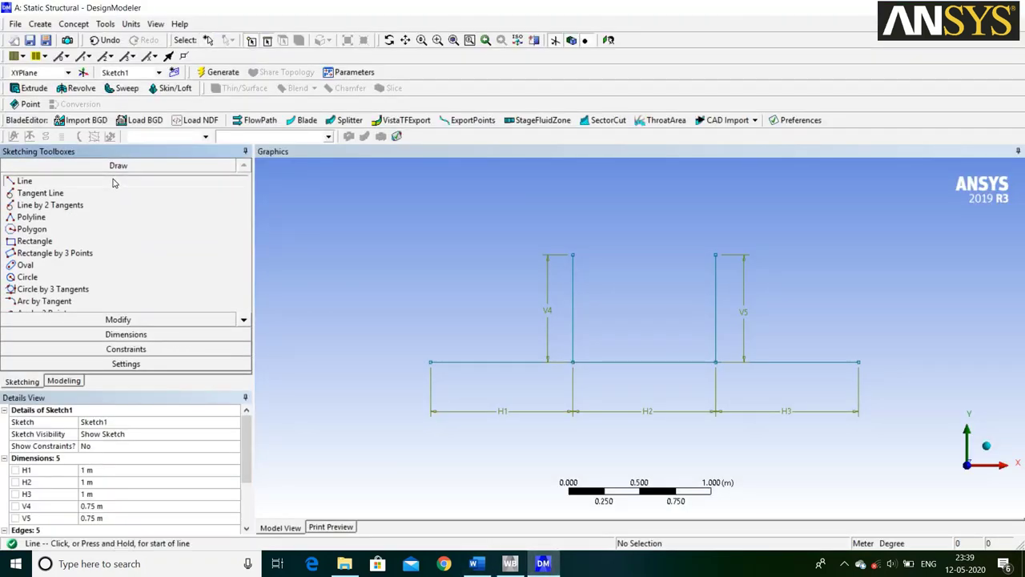
{"action": "left_click", "coordinate": [434, 370]}
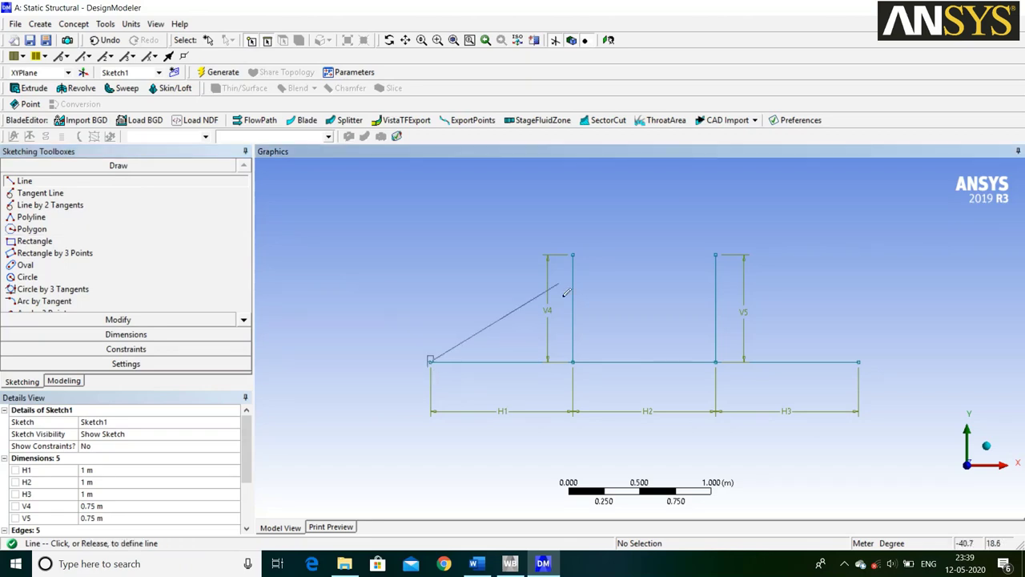
{"action": "left_click", "coordinate": [575, 264]}
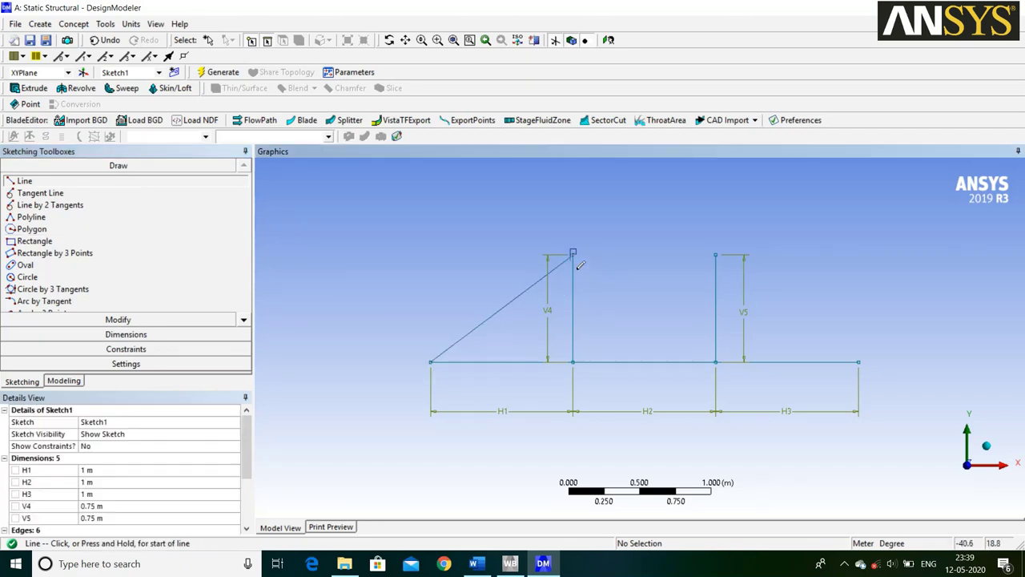
{"action": "left_click", "coordinate": [575, 263]}
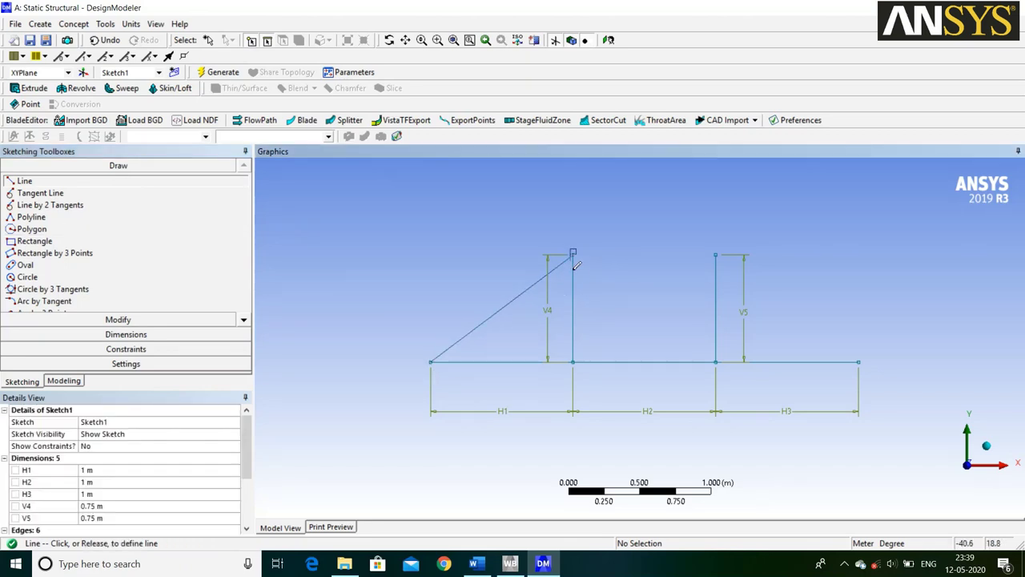
{"action": "left_click", "coordinate": [719, 267]}
{"action": "left_click", "coordinate": [721, 268]}
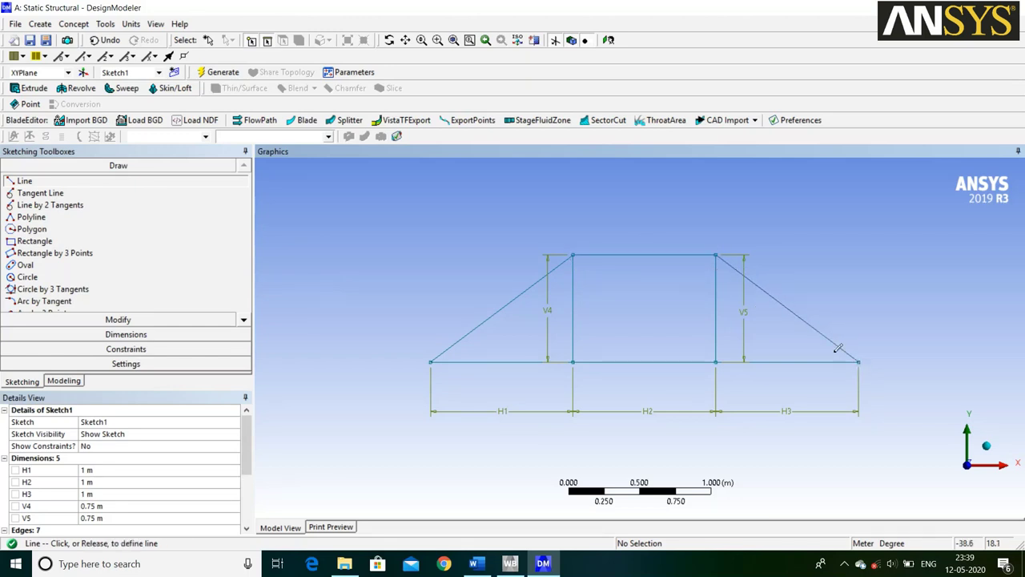
{"action": "left_click", "coordinate": [862, 365]}
{"action": "left_click", "coordinate": [715, 257]}
{"action": "left_click", "coordinate": [573, 363]}
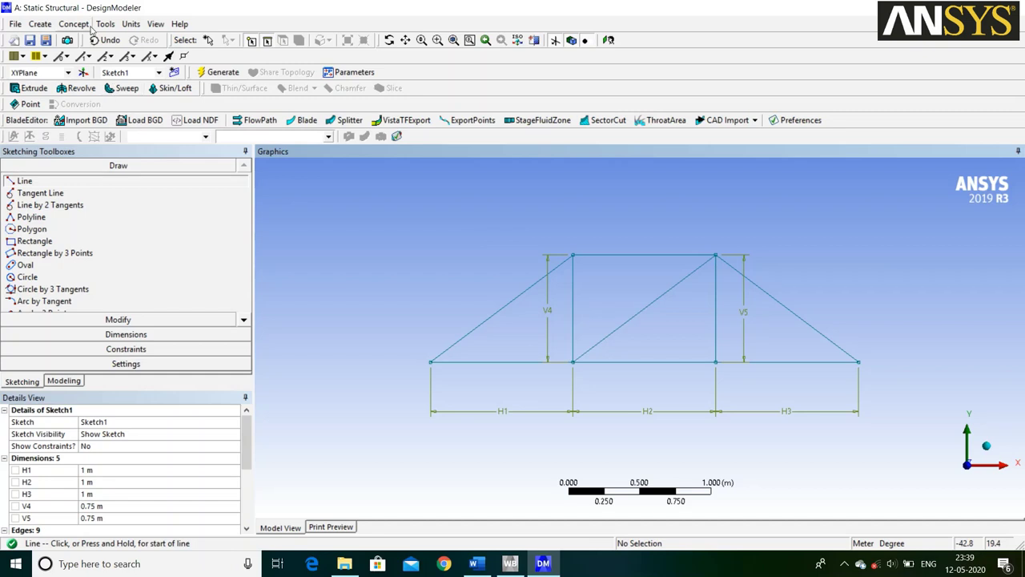
Create Line1 from Sketch1 with Lines From Sketches and generate the line body.
{"action": "left_click", "coordinate": [74, 24]}
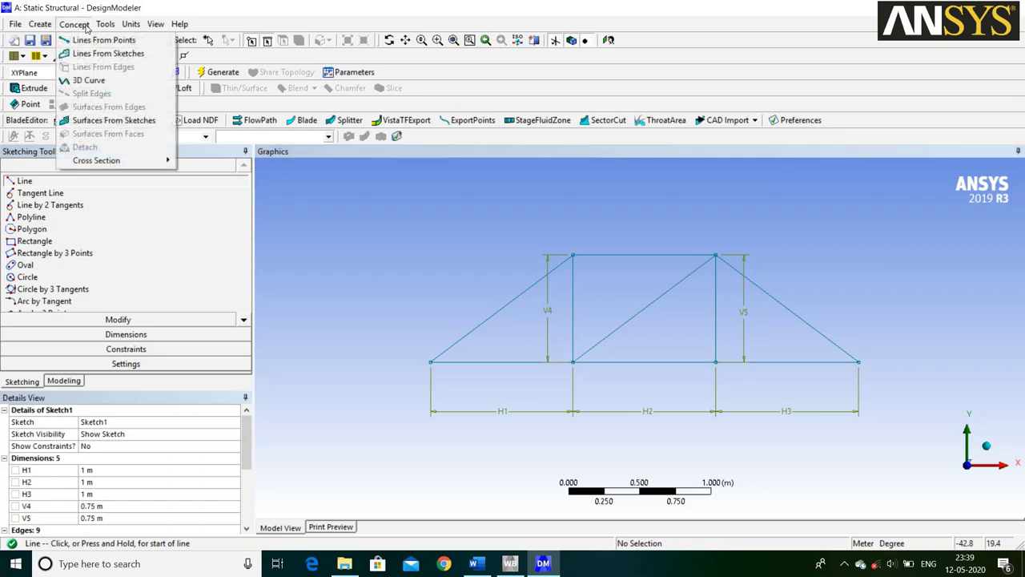
{"action": "left_click", "coordinate": [117, 58]}
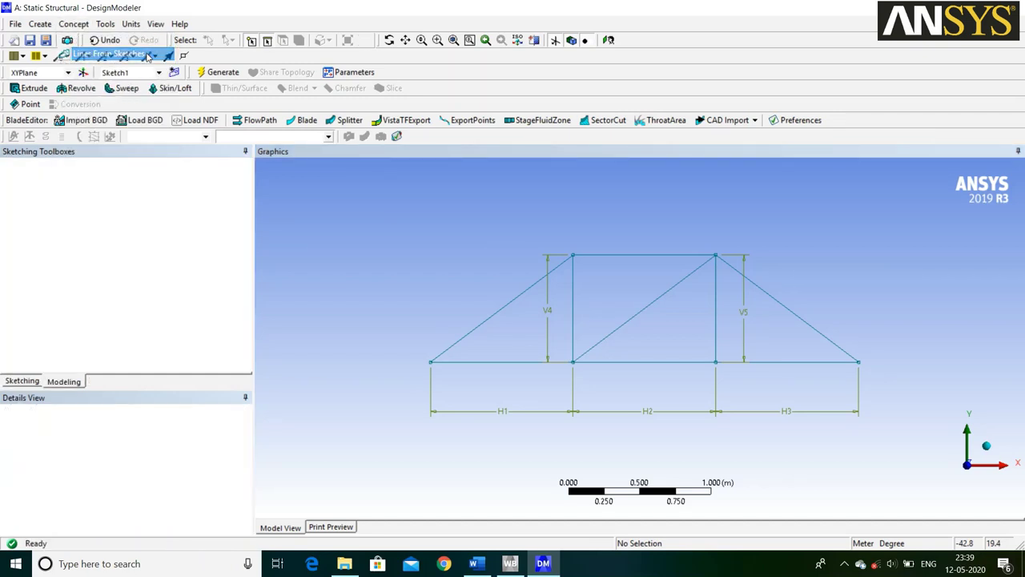
{"action": "left_click", "coordinate": [88, 187]}
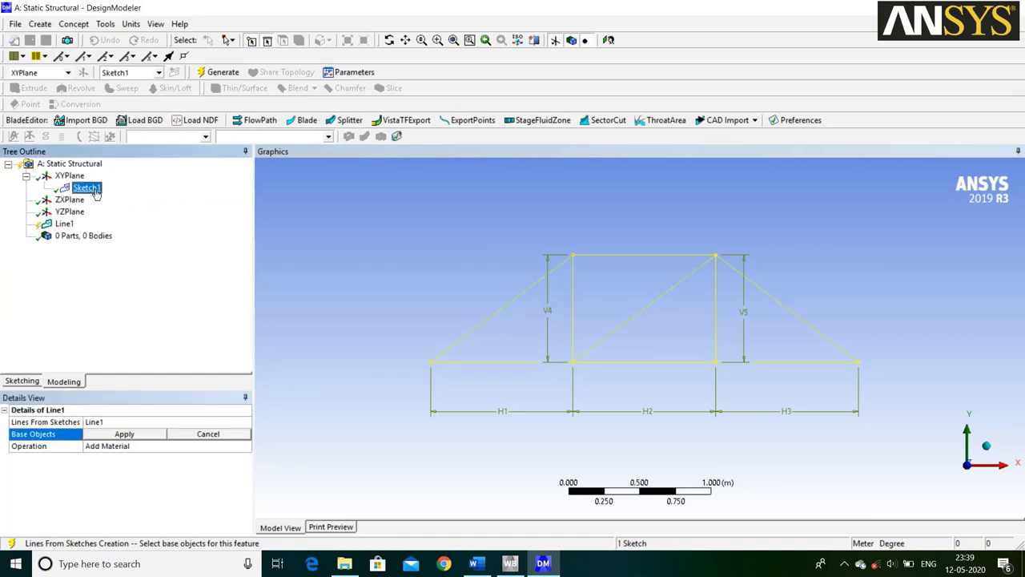
{"action": "left_click", "coordinate": [149, 437]}
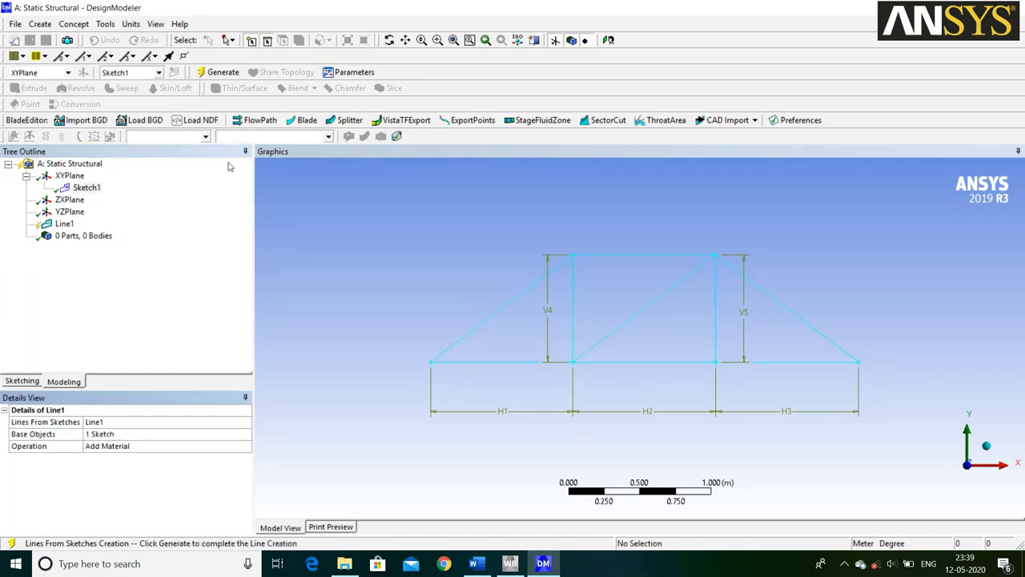
{"action": "left_click", "coordinate": [220, 72]}
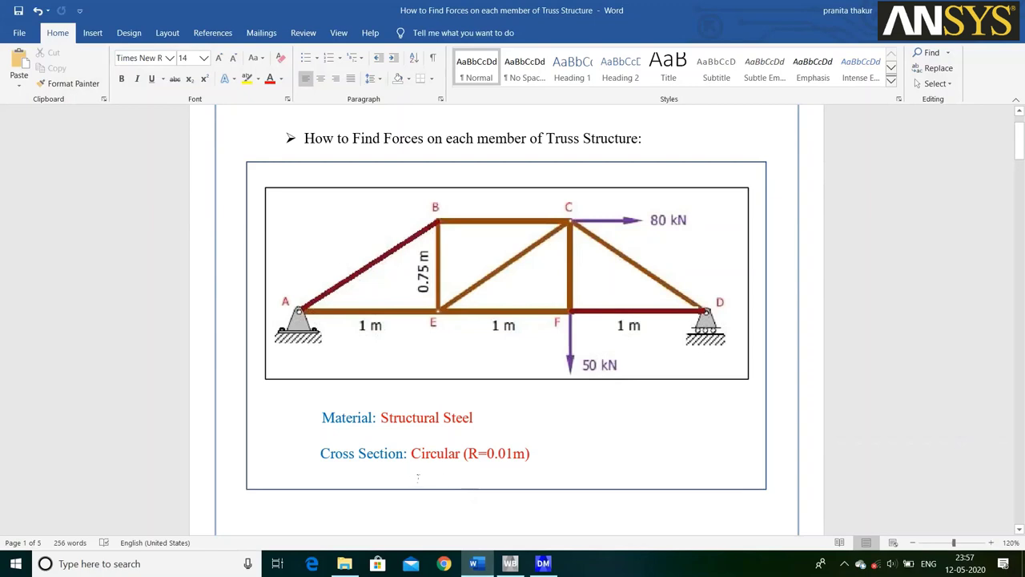
Add circular cross section Circular1, confirming its 0.01 m radius against the truss drawing.
{"action": "left_click", "coordinate": [543, 564]}
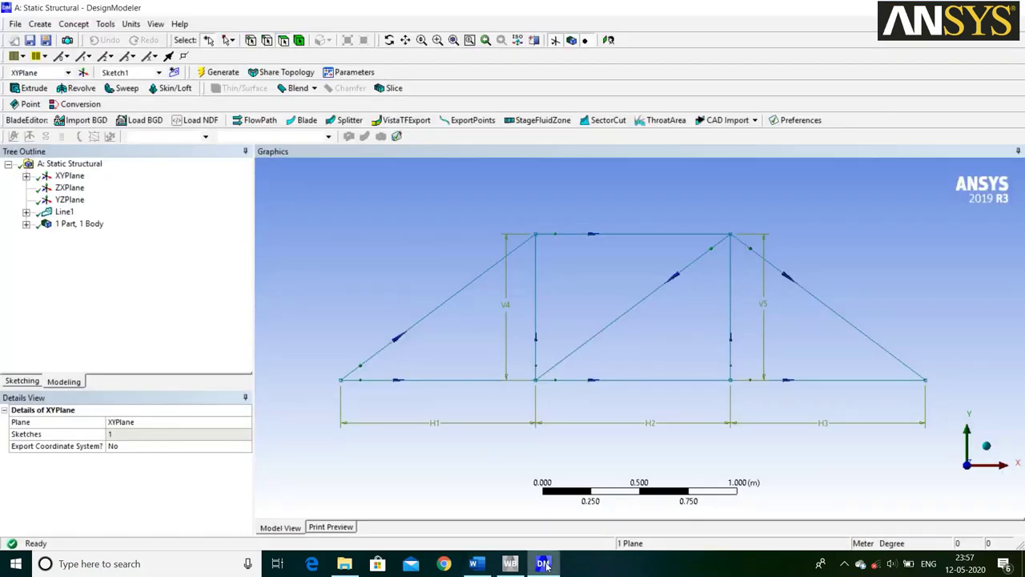
{"action": "left_click", "coordinate": [76, 26]}
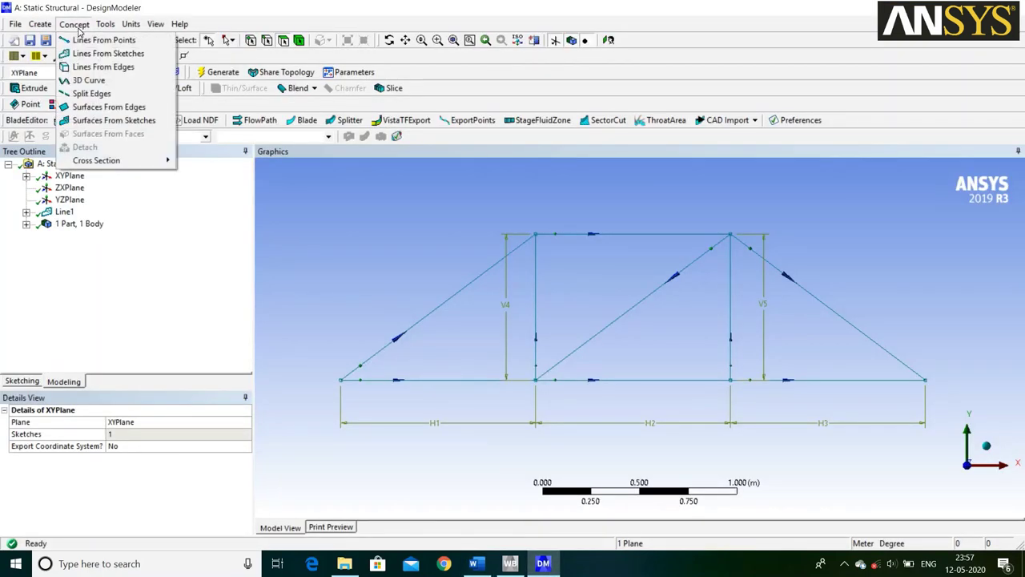
{"action": "mouse_move", "coordinate": [122, 161]}
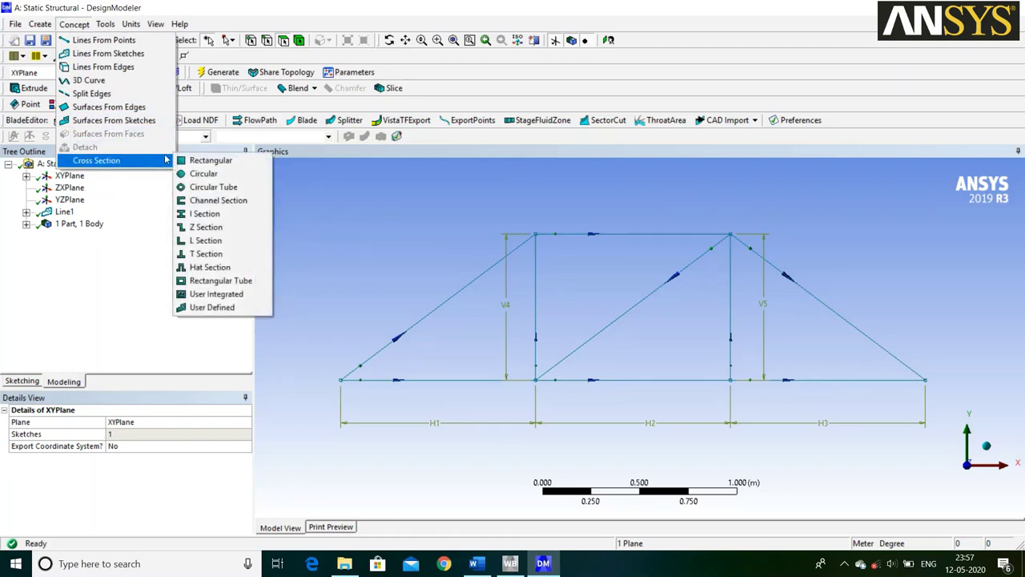
{"action": "left_click", "coordinate": [223, 174]}
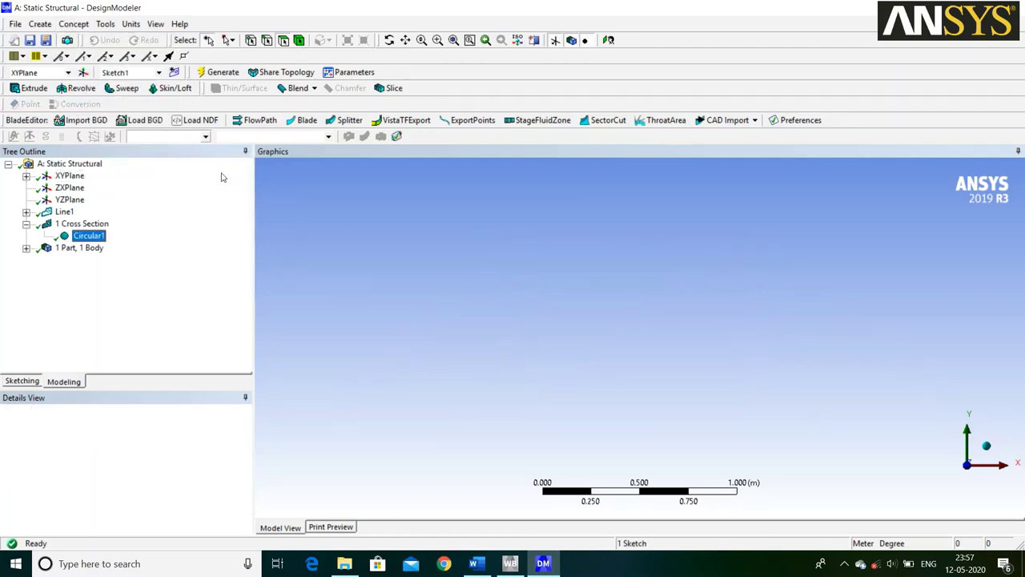
{"action": "left_click", "coordinate": [480, 564]}
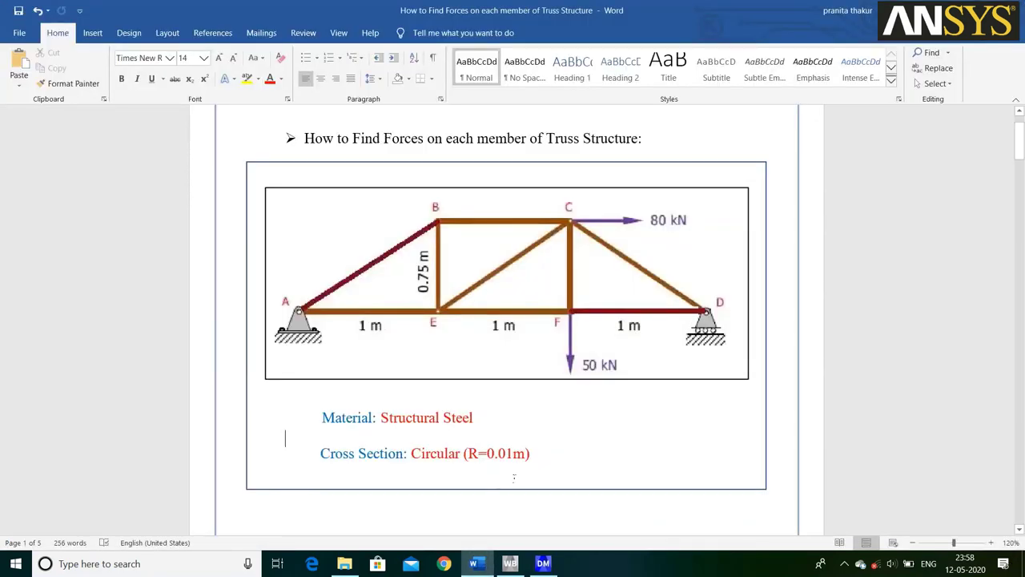
{"action": "left_click", "coordinate": [543, 563]}
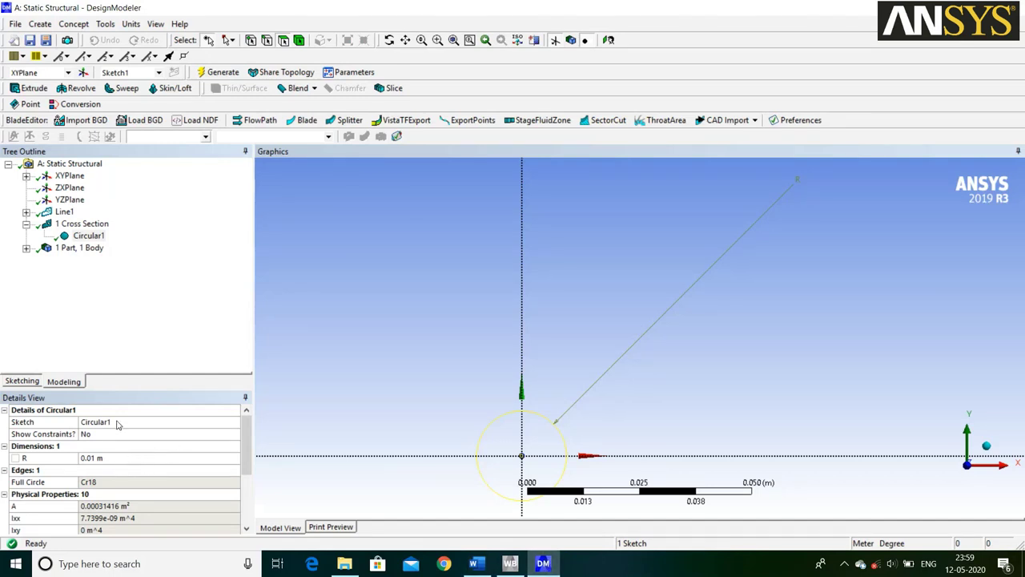
Assign the Circular1 cross section to the truss line body.
{"action": "left_click", "coordinate": [27, 249]}
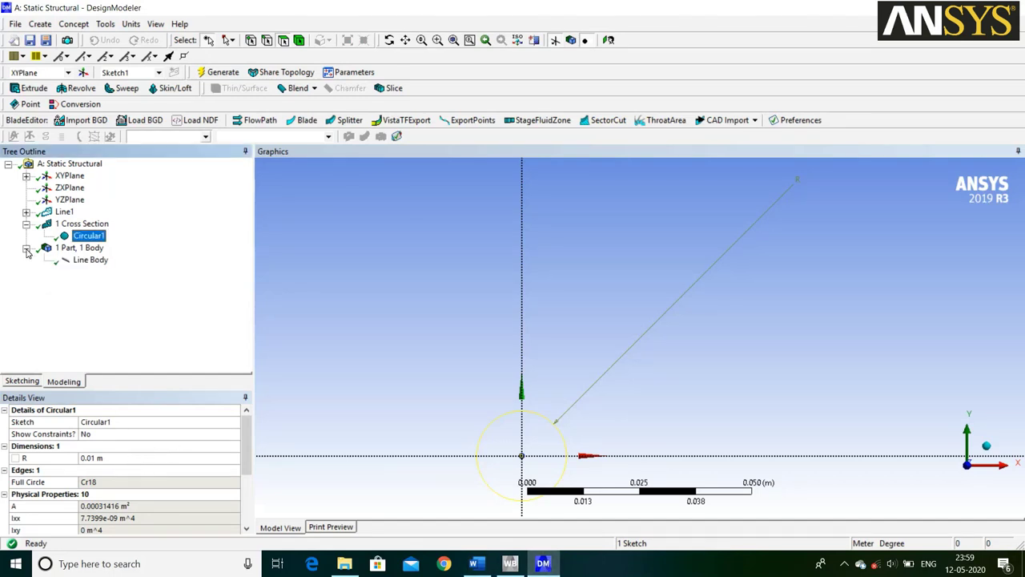
{"action": "left_click", "coordinate": [92, 260]}
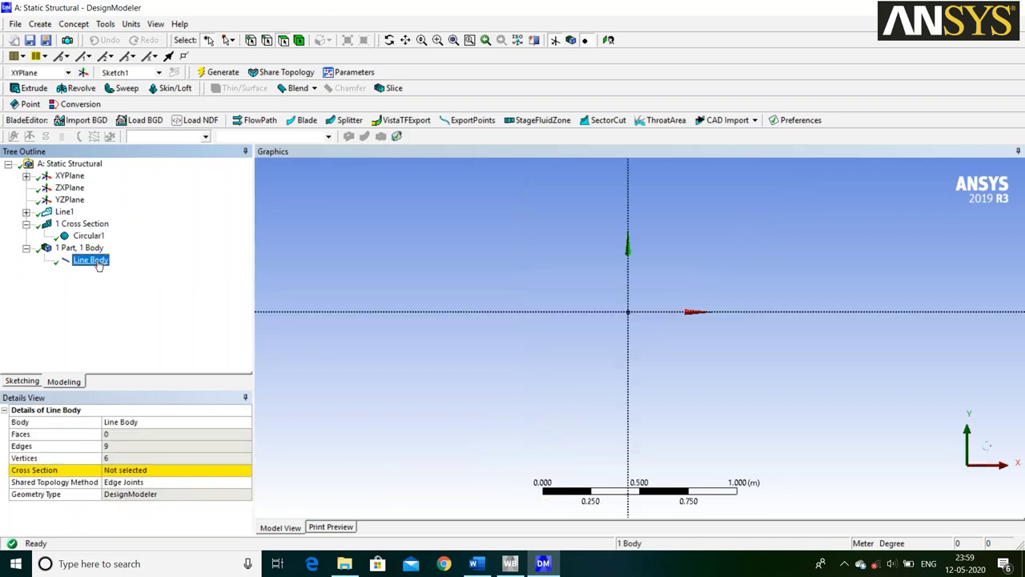
{"action": "left_click", "coordinate": [235, 472]}
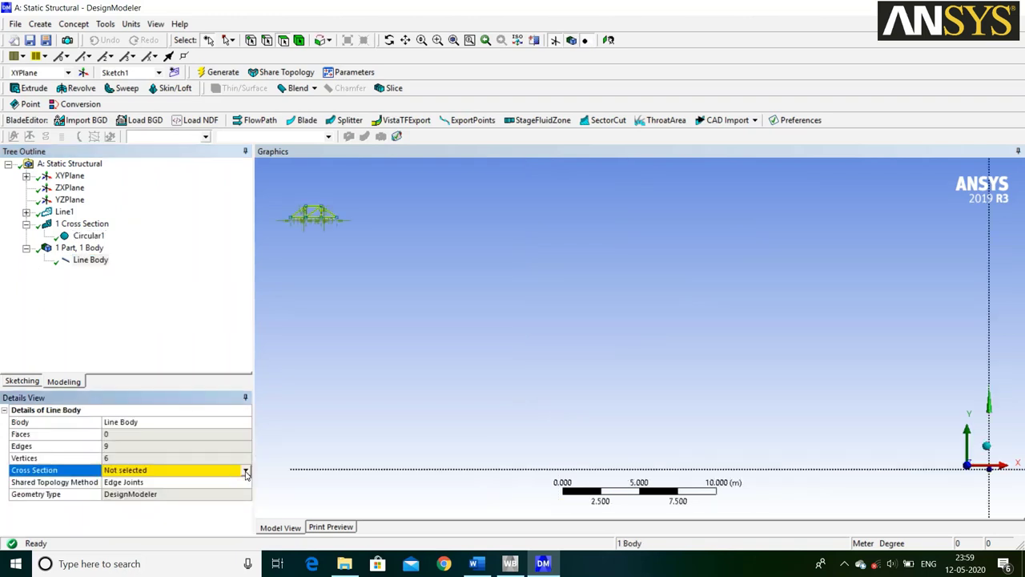
{"action": "left_click", "coordinate": [246, 471]}
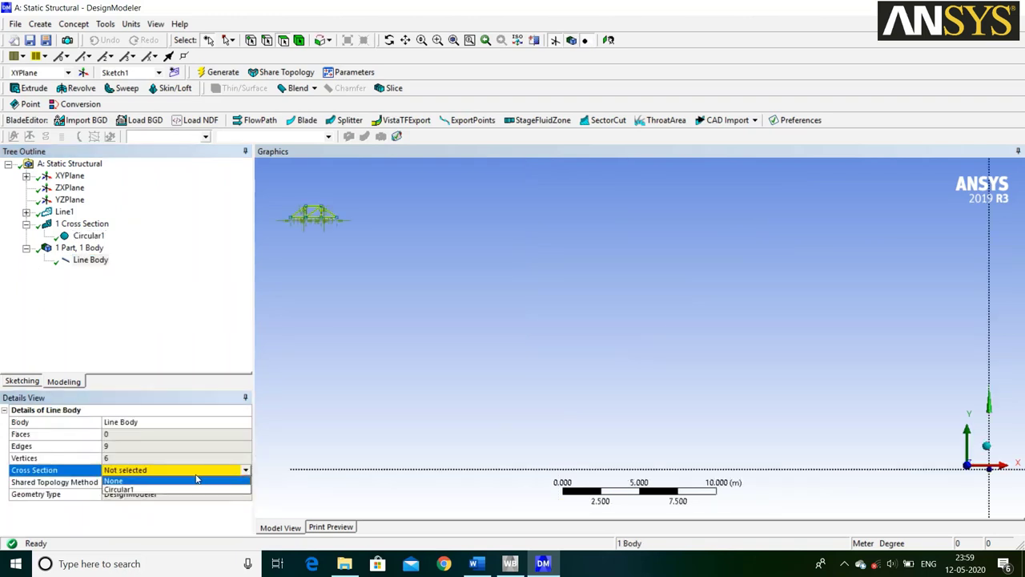
{"action": "left_click", "coordinate": [158, 490]}
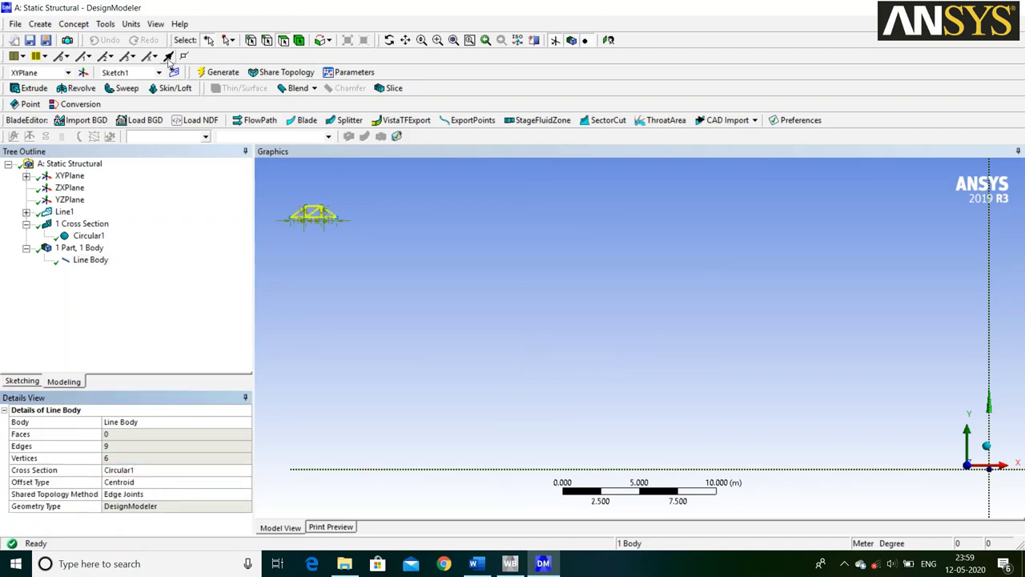
Show the members as cross-section solids and zoom to fit the whole truss.
{"action": "left_click", "coordinate": [156, 25]}
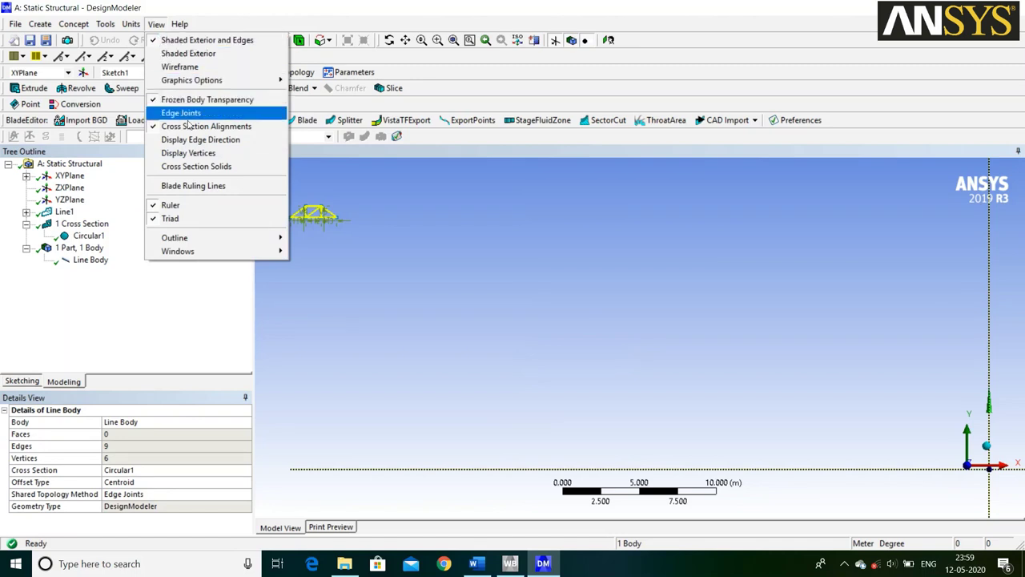
{"action": "left_click", "coordinate": [253, 168]}
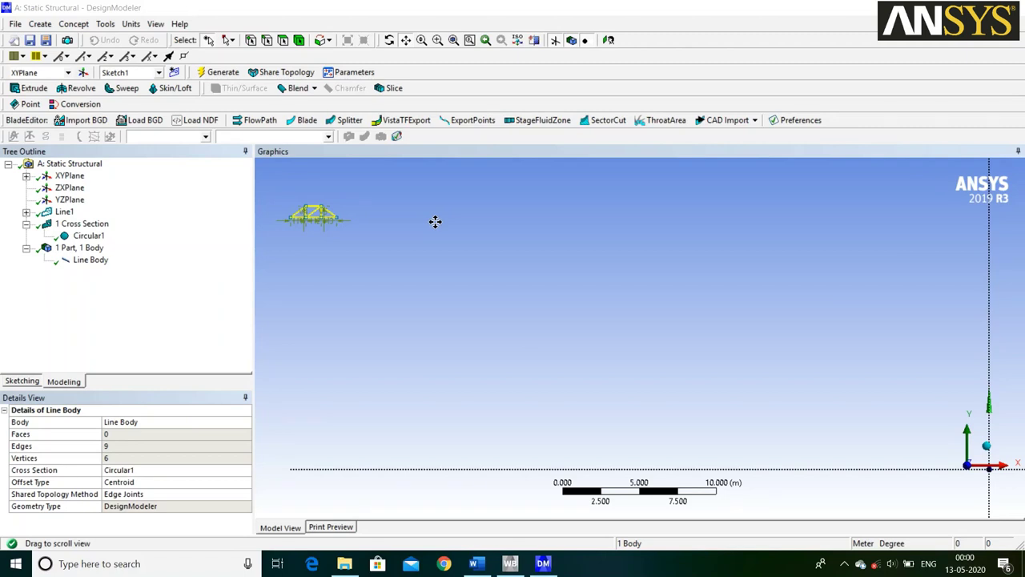
{"action": "left_click", "coordinate": [453, 42]}
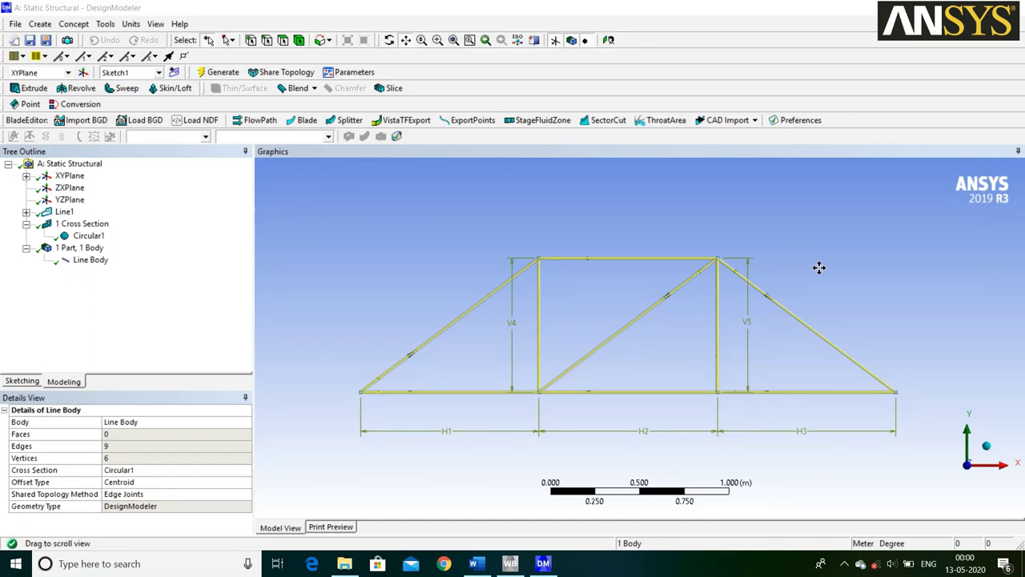
Open the Workbench model in Mechanical and set the display style to Body Type.
{"action": "left_click", "coordinate": [510, 563]}
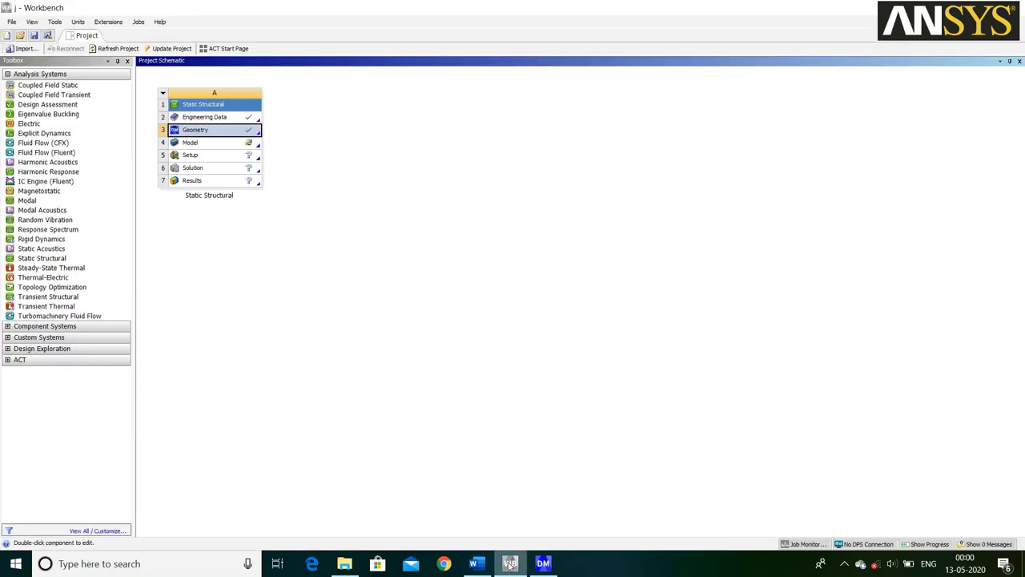
{"action": "double_click", "coordinate": [241, 146]}
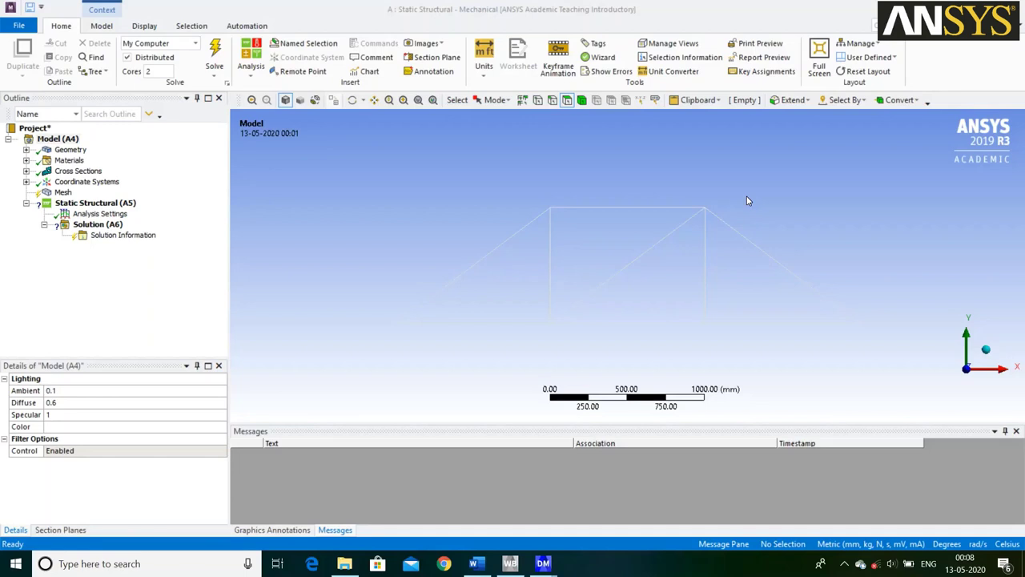
{"action": "left_click", "coordinate": [147, 27]}
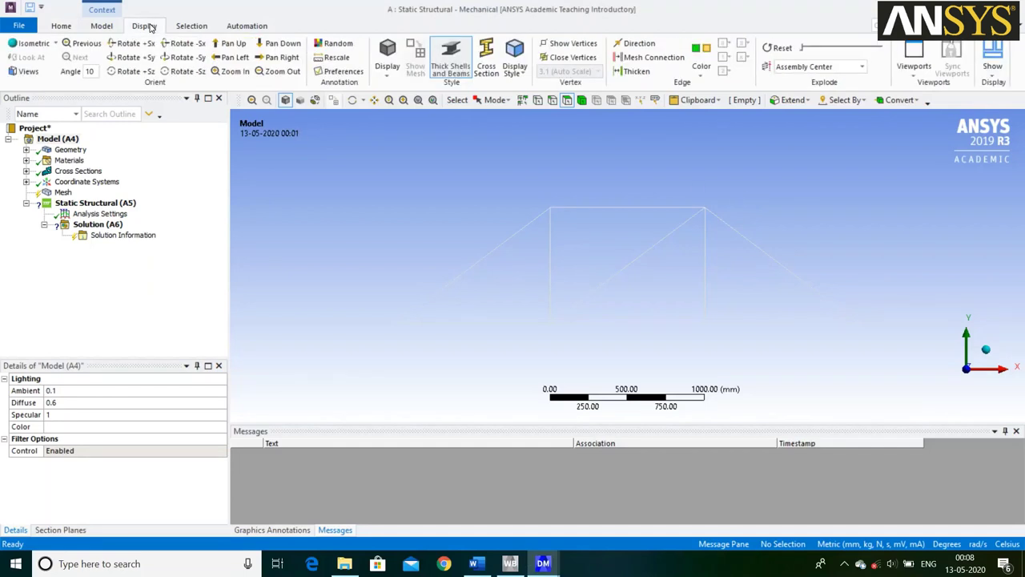
{"action": "left_click", "coordinate": [516, 72]}
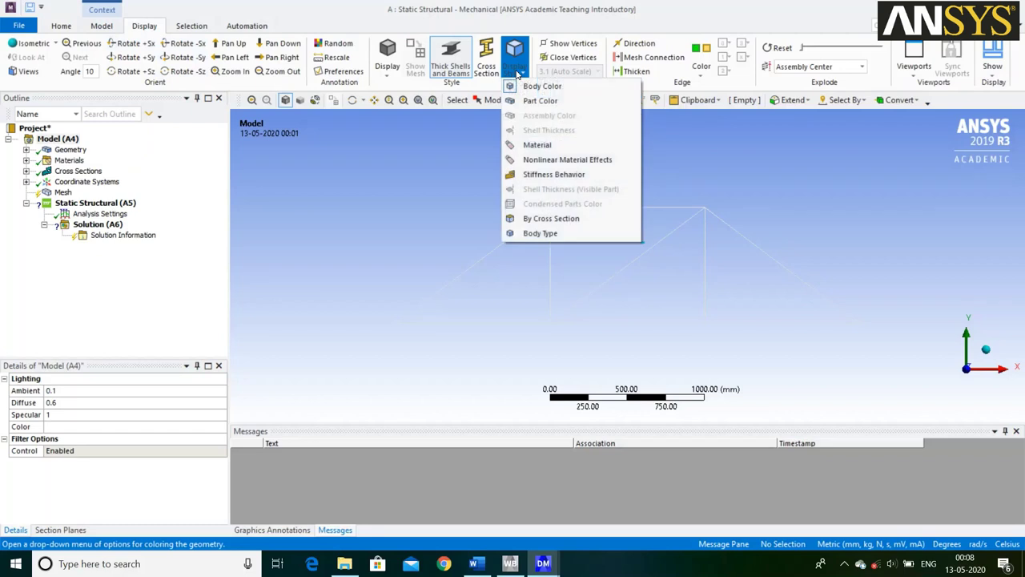
{"action": "left_click", "coordinate": [561, 238]}
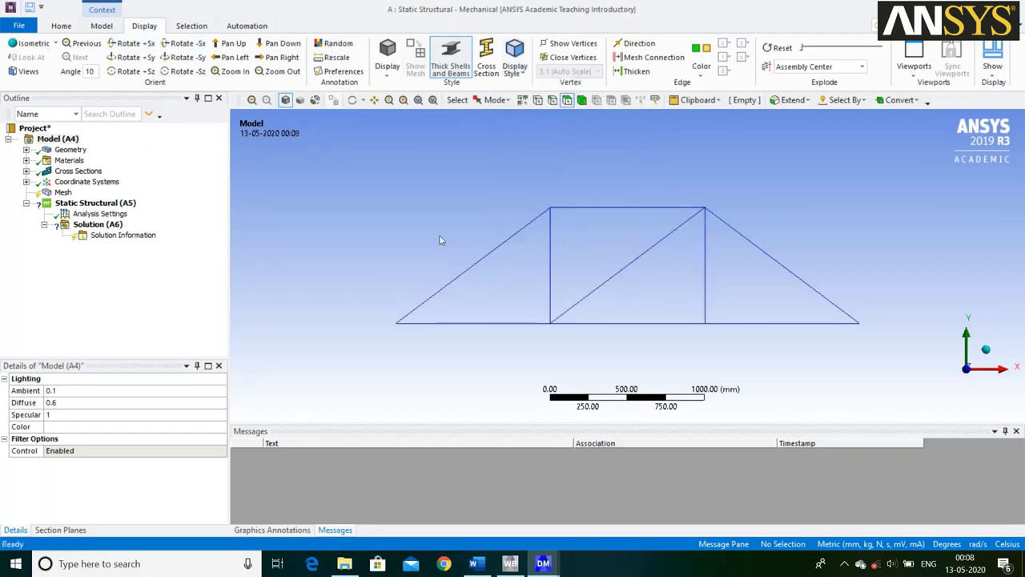
{"action": "left_click", "coordinate": [63, 192]}
Generate the truss mesh from the Mesh item, then check the reference drawing in Word.
{"action": "right_click", "coordinate": [68, 195]}
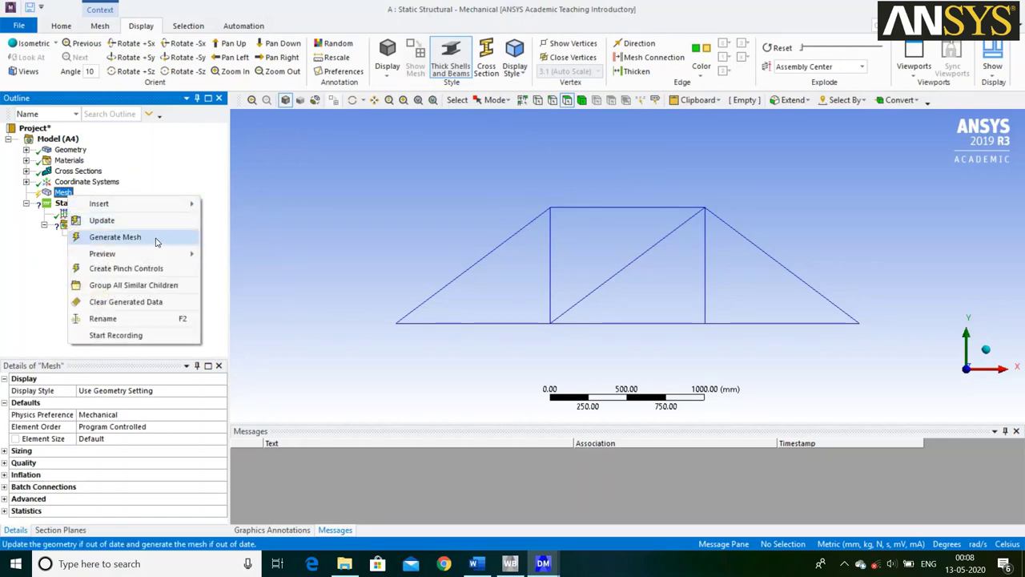
{"action": "left_click", "coordinate": [157, 242]}
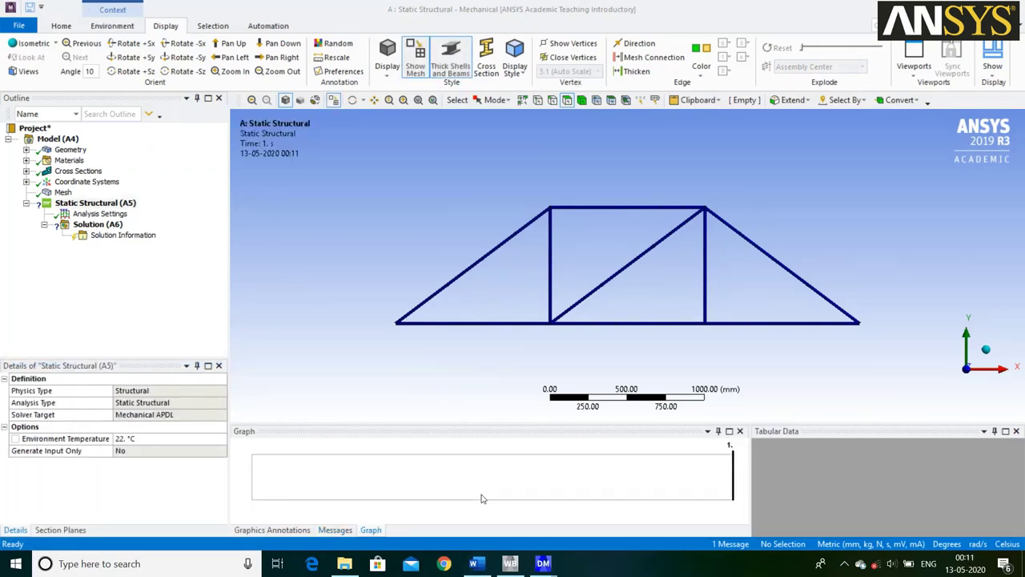
{"action": "left_click", "coordinate": [475, 563]}
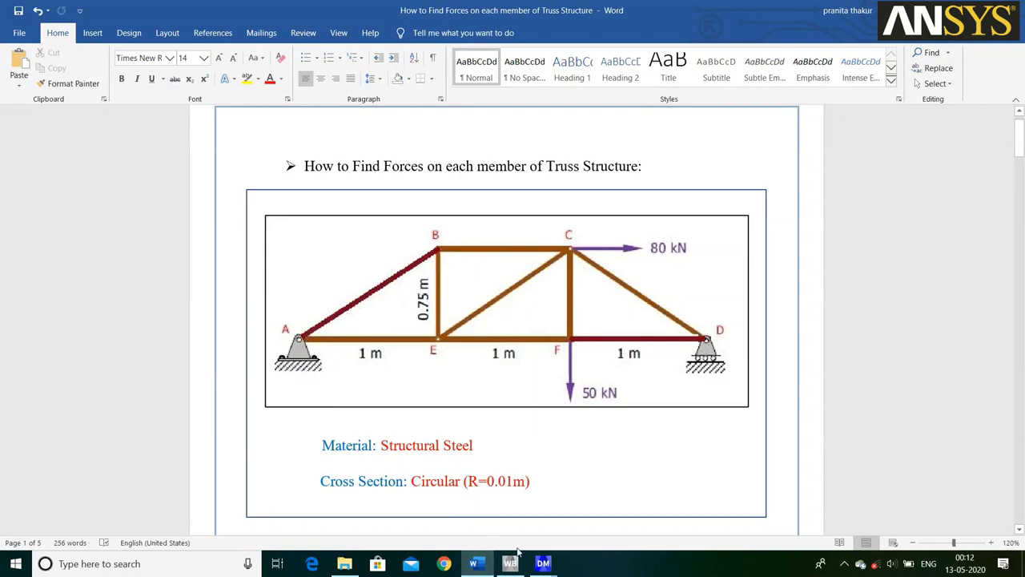
{"action": "left_click", "coordinate": [544, 563]}
{"action": "left_click", "coordinate": [105, 204]}
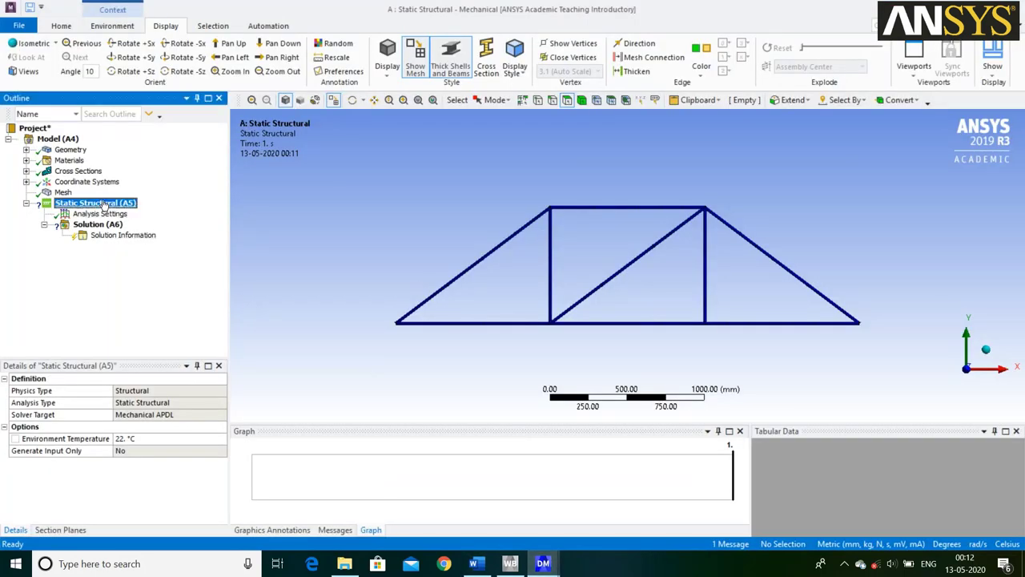
{"action": "right_click", "coordinate": [102, 205]}
{"action": "mouse_move", "coordinate": [160, 211]}
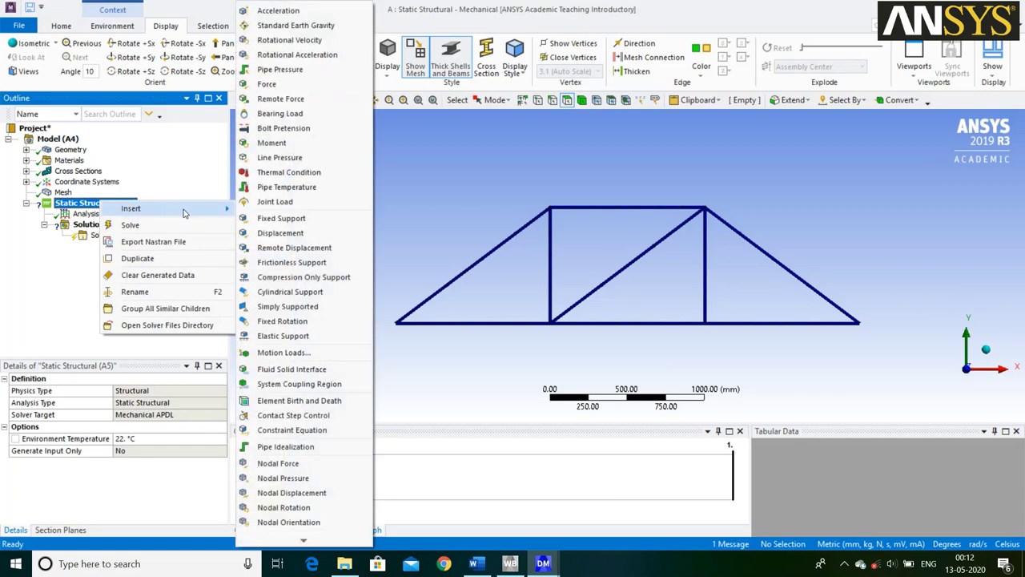
{"action": "left_click", "coordinate": [292, 218]}
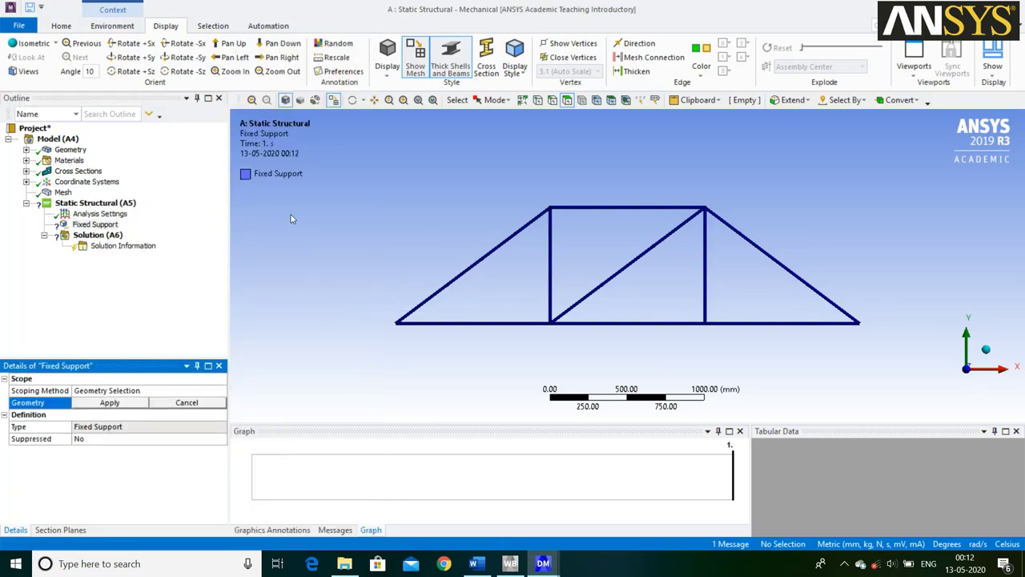
{"action": "left_click", "coordinate": [537, 100]}
{"action": "left_click", "coordinate": [395, 323]}
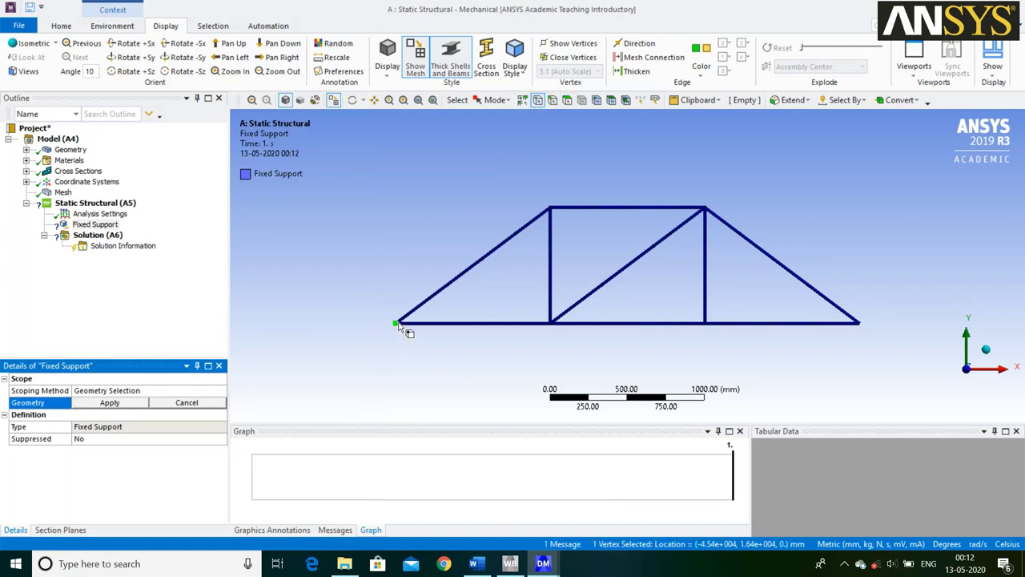
{"action": "left_click", "coordinate": [111, 402]}
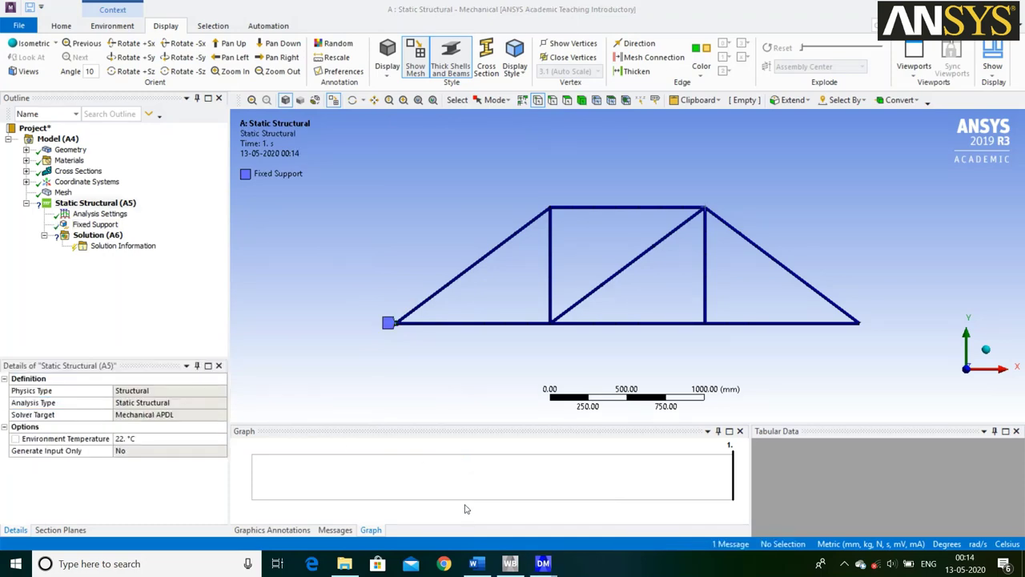
{"action": "left_click", "coordinate": [476, 564]}
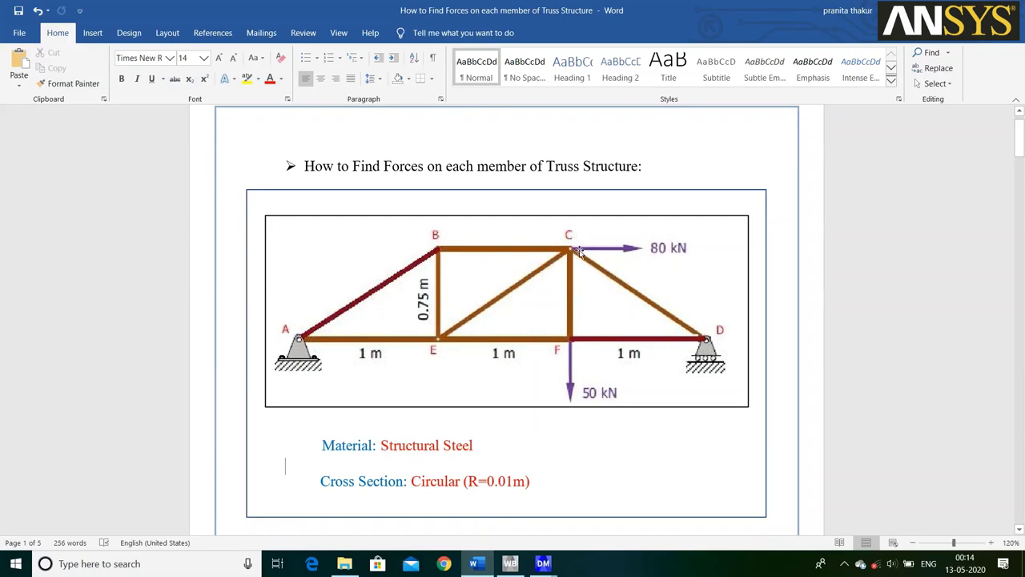
{"action": "left_click", "coordinate": [544, 563]}
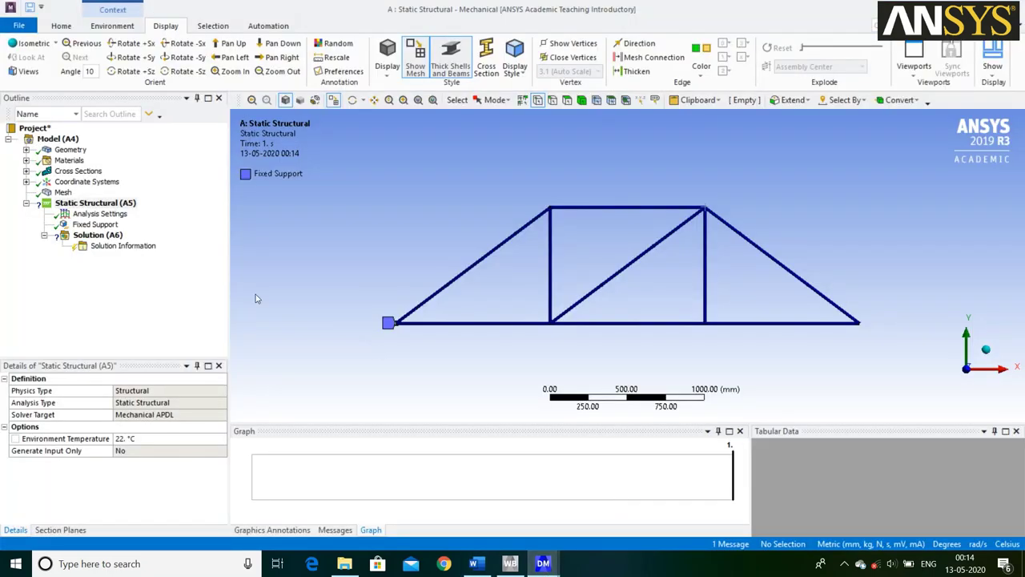
Insert a Force under Static Structural on the truss's top-right vertex.
{"action": "left_click", "coordinate": [122, 205]}
{"action": "right_click", "coordinate": [122, 206]}
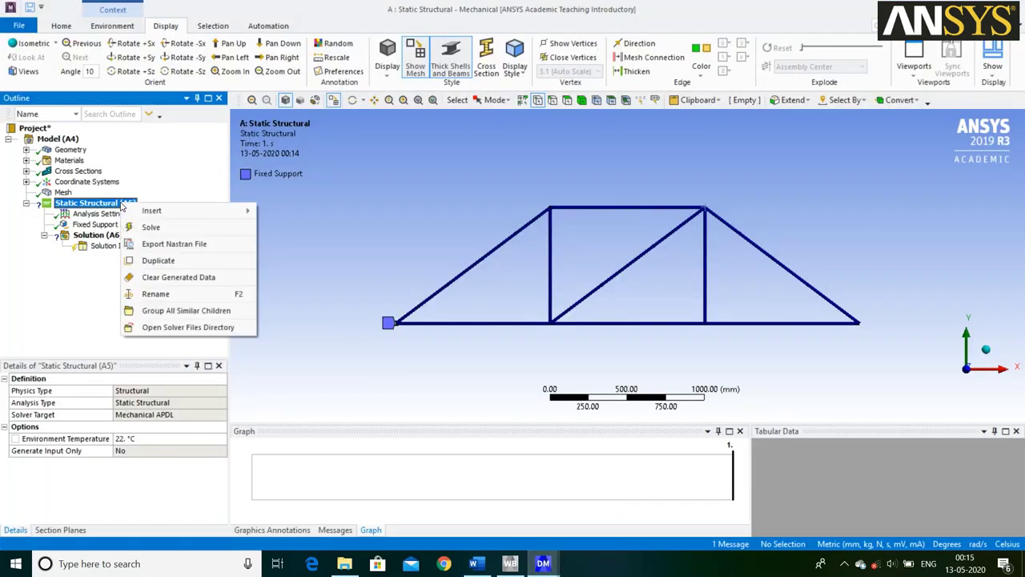
{"action": "mouse_move", "coordinate": [183, 213]}
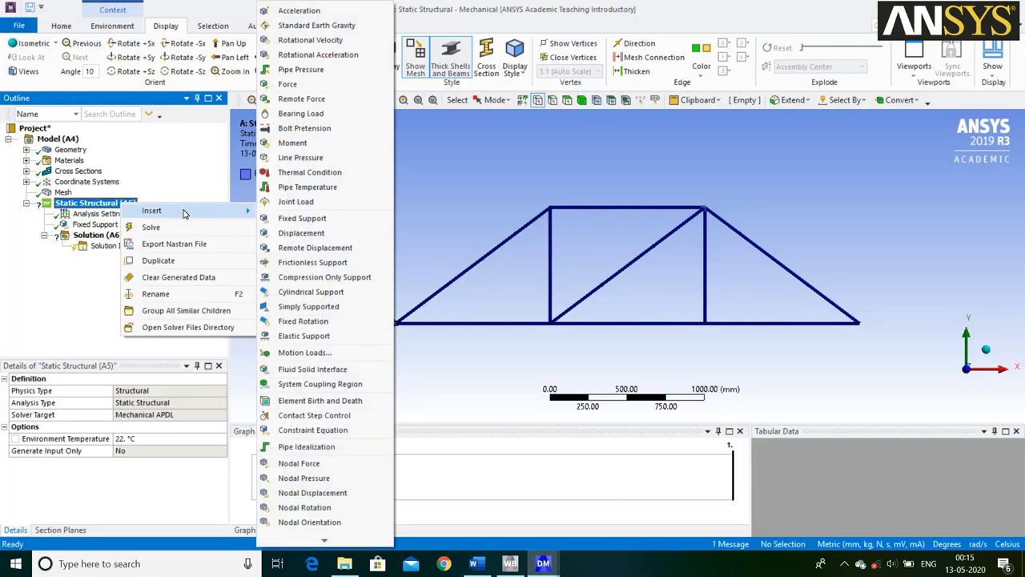
{"action": "left_click", "coordinate": [305, 84]}
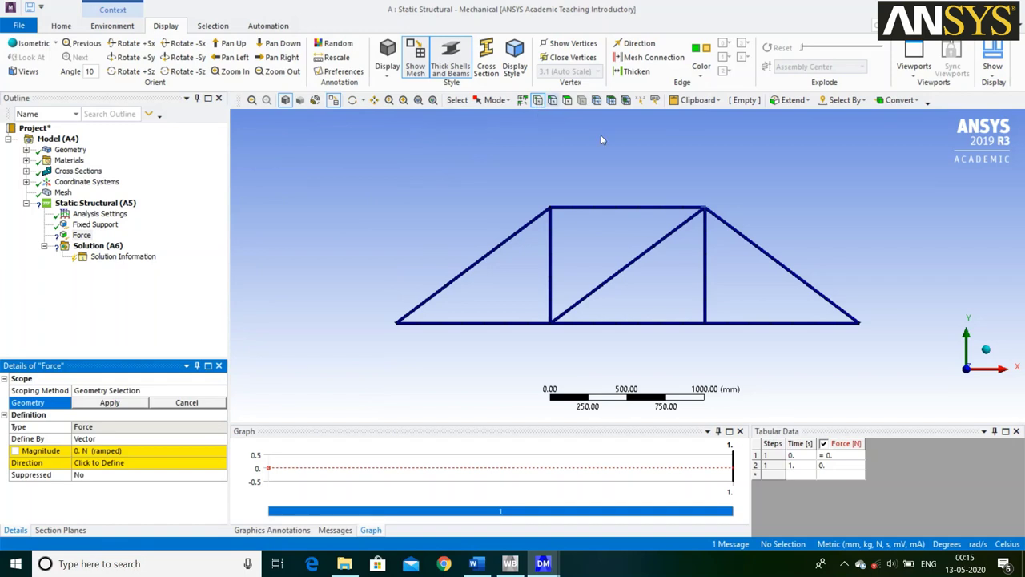
{"action": "left_click", "coordinate": [706, 210]}
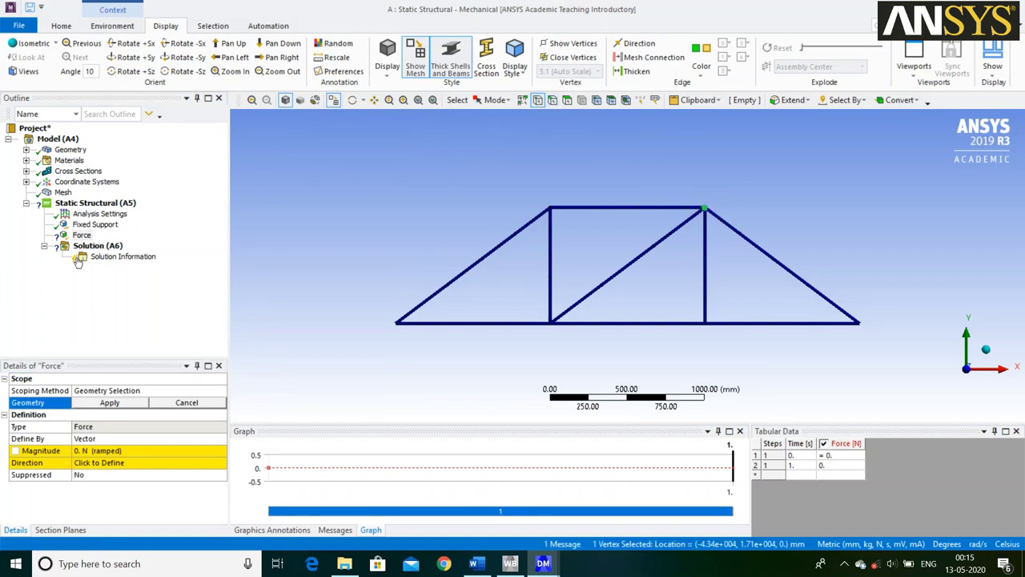
{"action": "left_click", "coordinate": [104, 407]}
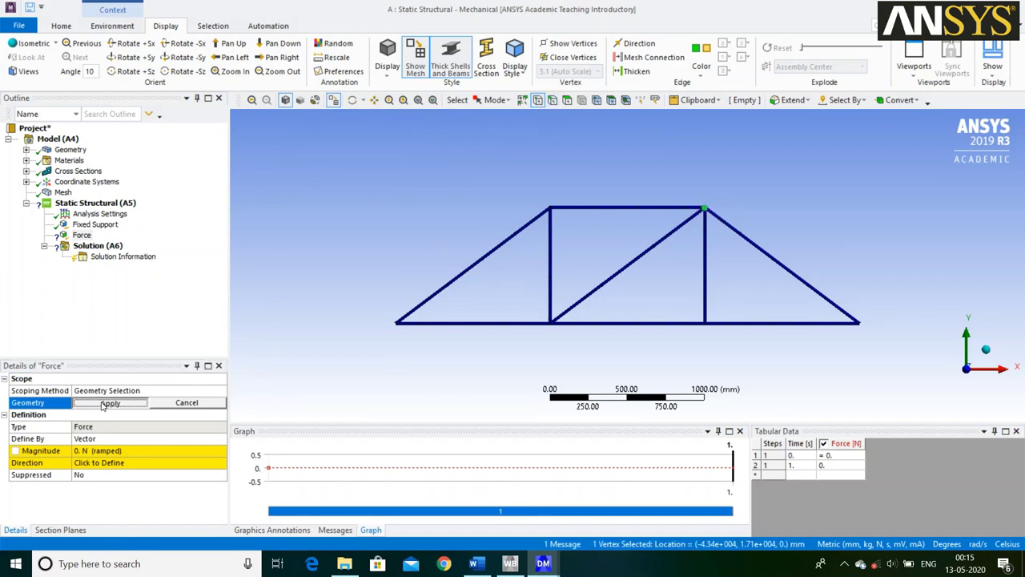
Define the force by components with X = 80000 N, then check the loads in Word.
{"action": "left_click", "coordinate": [135, 443]}
{"action": "left_click", "coordinate": [221, 438]}
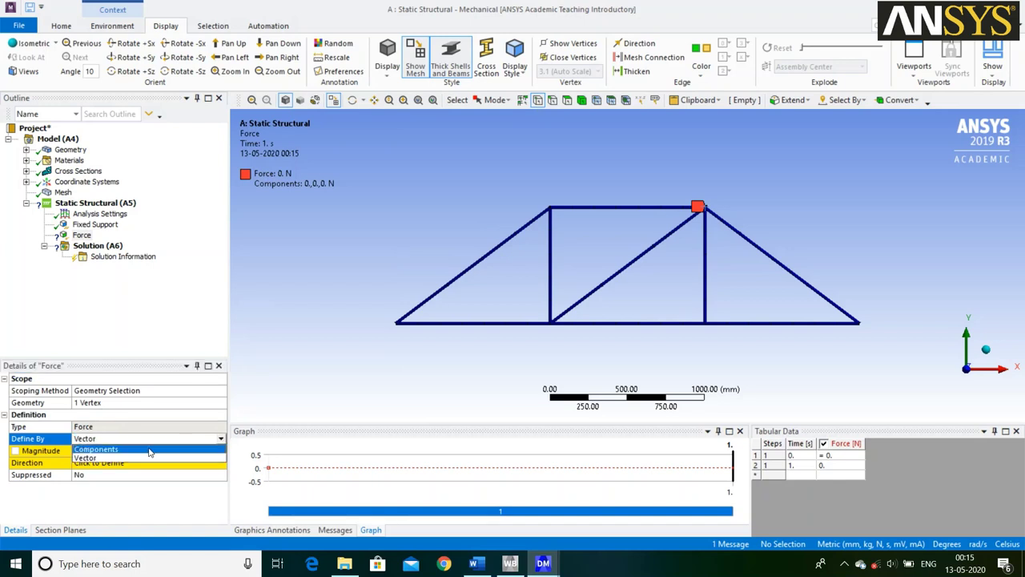
{"action": "left_click", "coordinate": [116, 462]}
{"action": "left_click", "coordinate": [116, 462]}
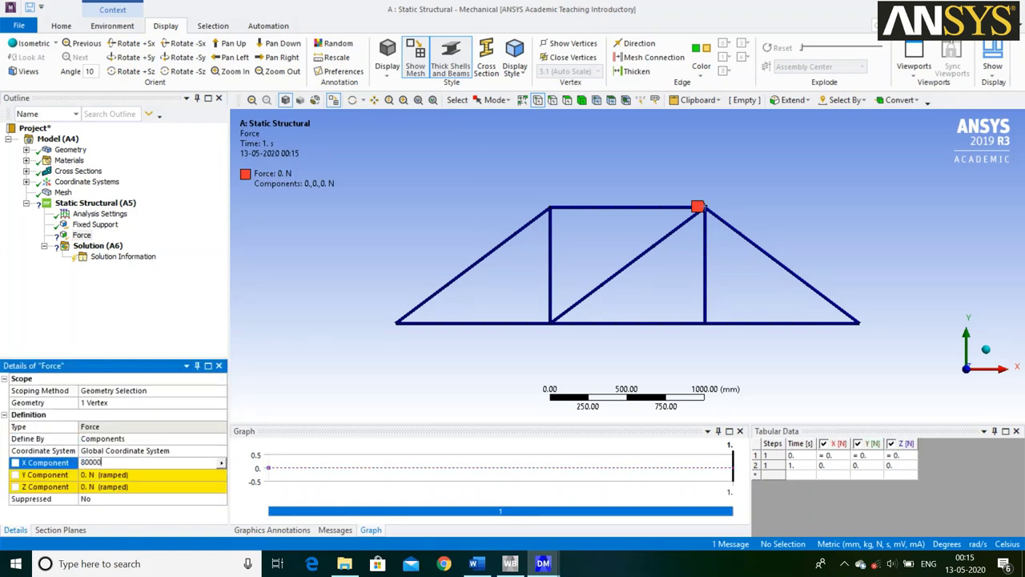
{"action": "key", "text": "Return"}
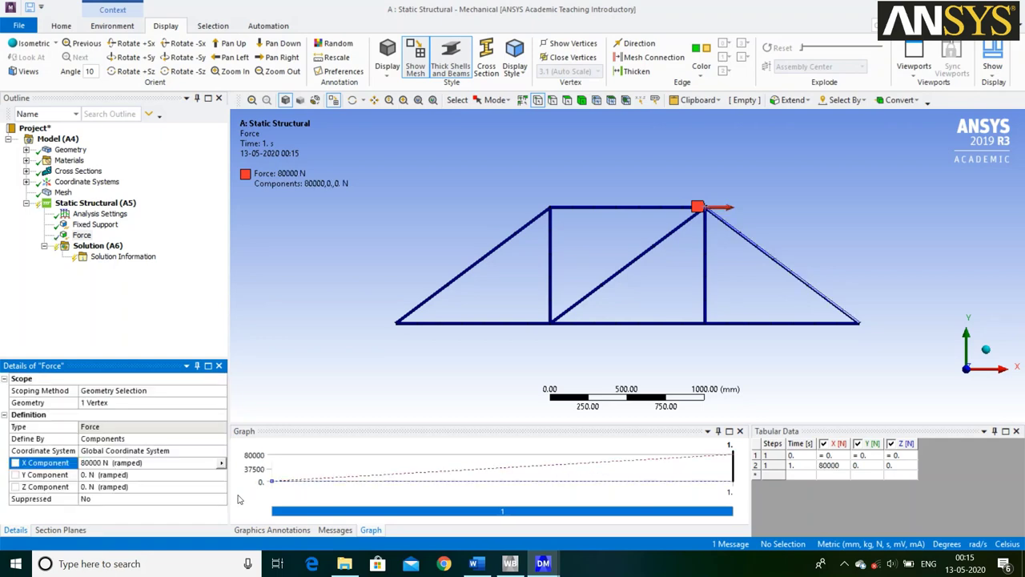
{"action": "left_click", "coordinate": [476, 563]}
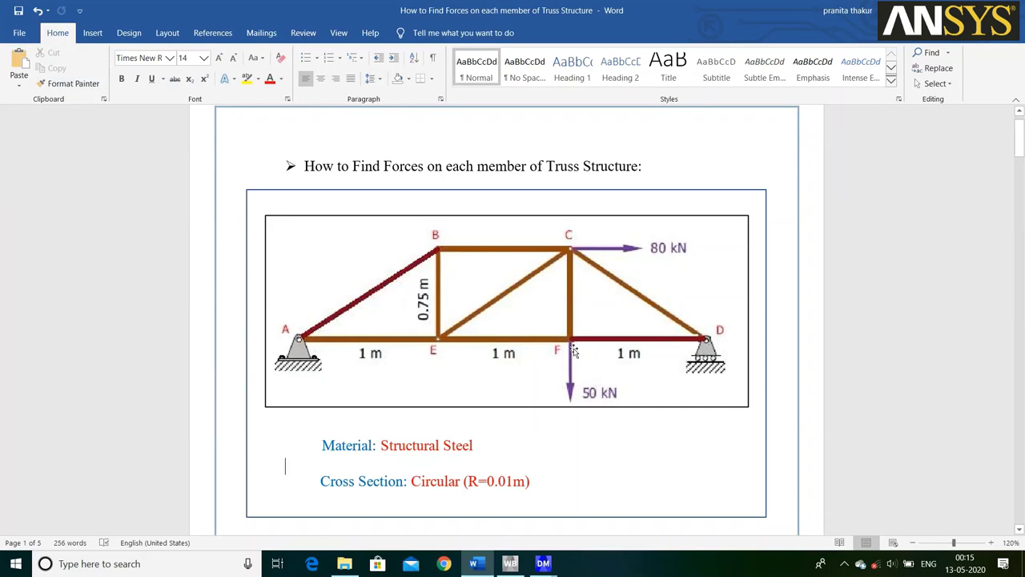
{"action": "mouse_move", "coordinate": [545, 566]}
{"action": "left_click", "coordinate": [565, 503]}
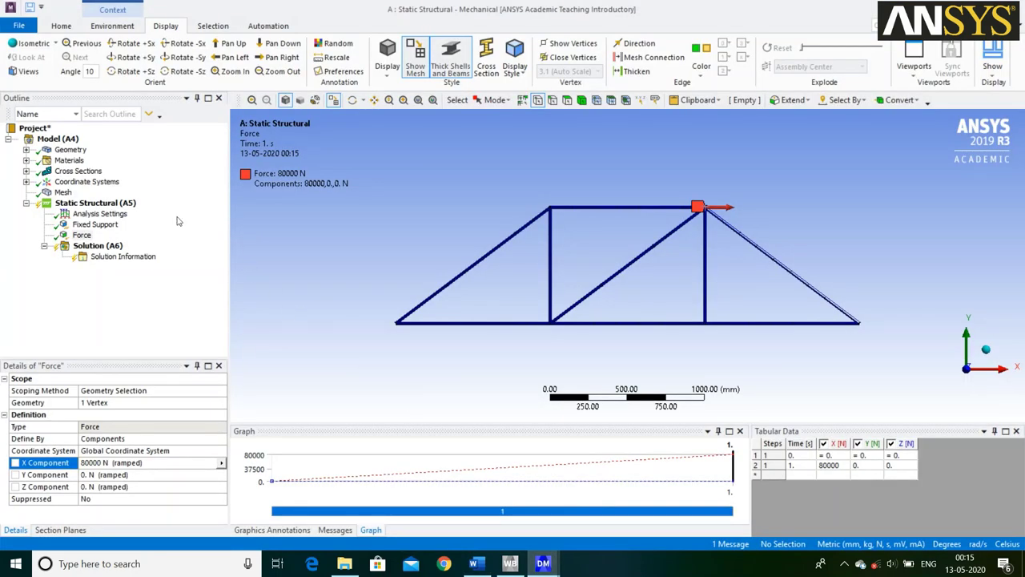
Insert Force 2 on the bottom vertex beneath the top-right joint.
{"action": "left_click", "coordinate": [114, 202]}
{"action": "right_click", "coordinate": [116, 204]}
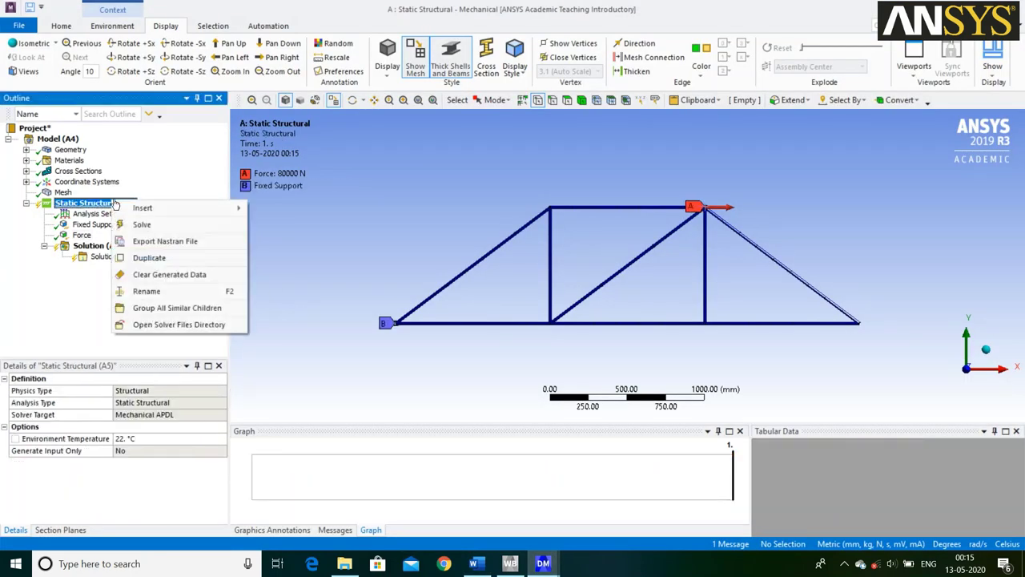
{"action": "mouse_move", "coordinate": [176, 209]}
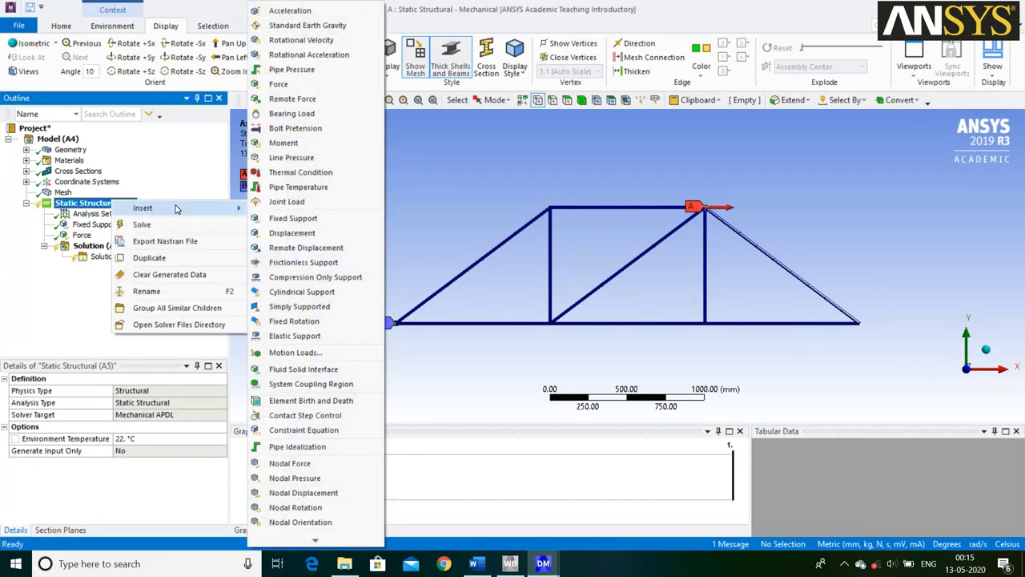
{"action": "left_click", "coordinate": [301, 86]}
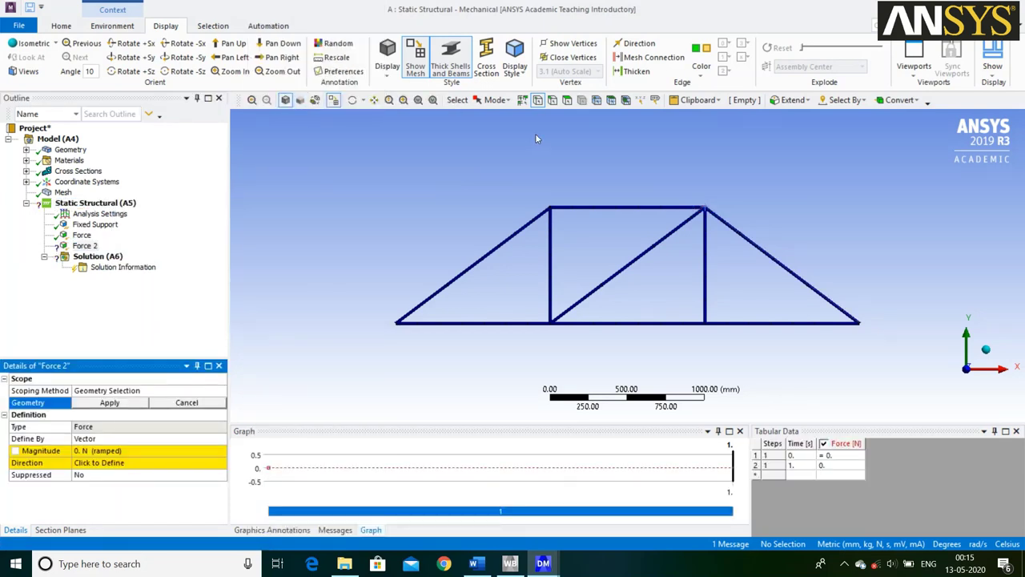
{"action": "left_click", "coordinate": [706, 326]}
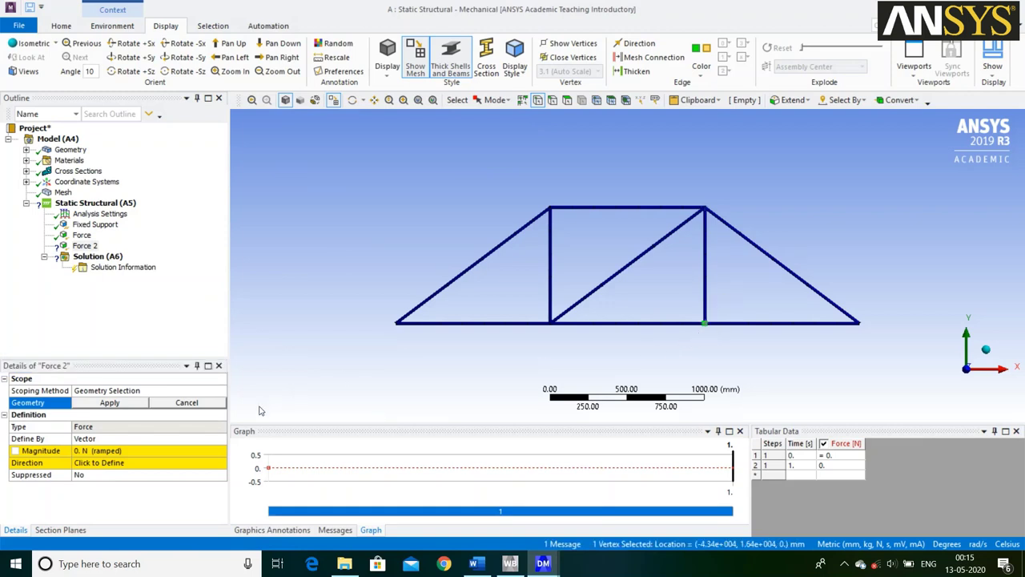
{"action": "left_click", "coordinate": [110, 403]}
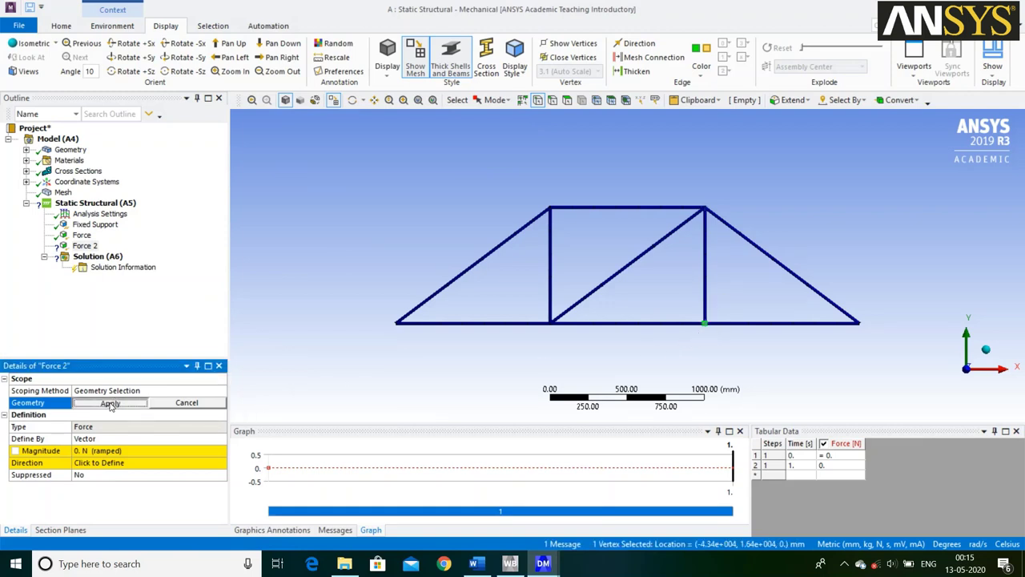
Define Force 2 by components with Y = -50000 N, then check the supports in Word.
{"action": "left_click", "coordinate": [146, 440]}
{"action": "left_click", "coordinate": [222, 439]}
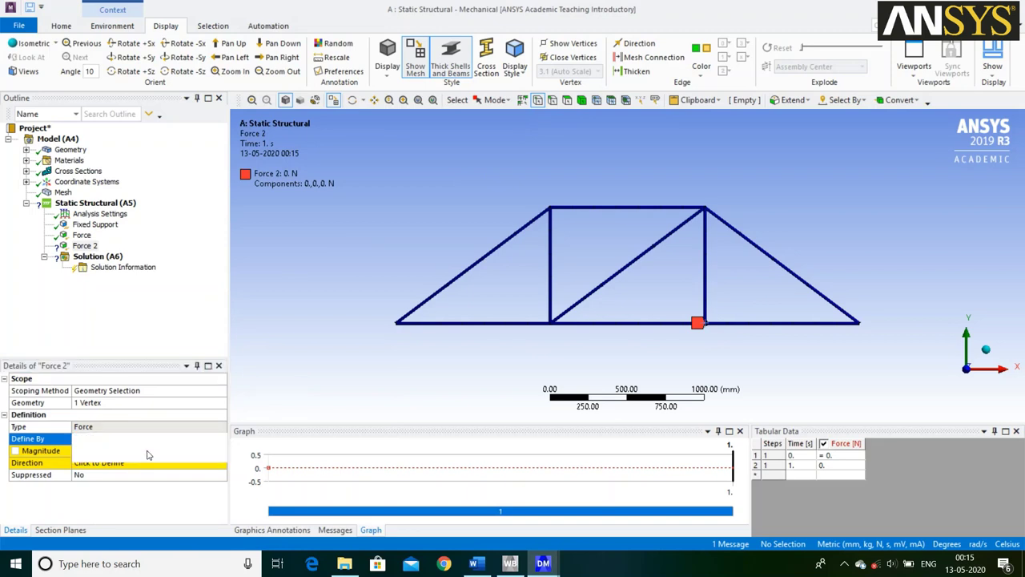
{"action": "left_click", "coordinate": [149, 456]}
{"action": "left_click", "coordinate": [105, 475]}
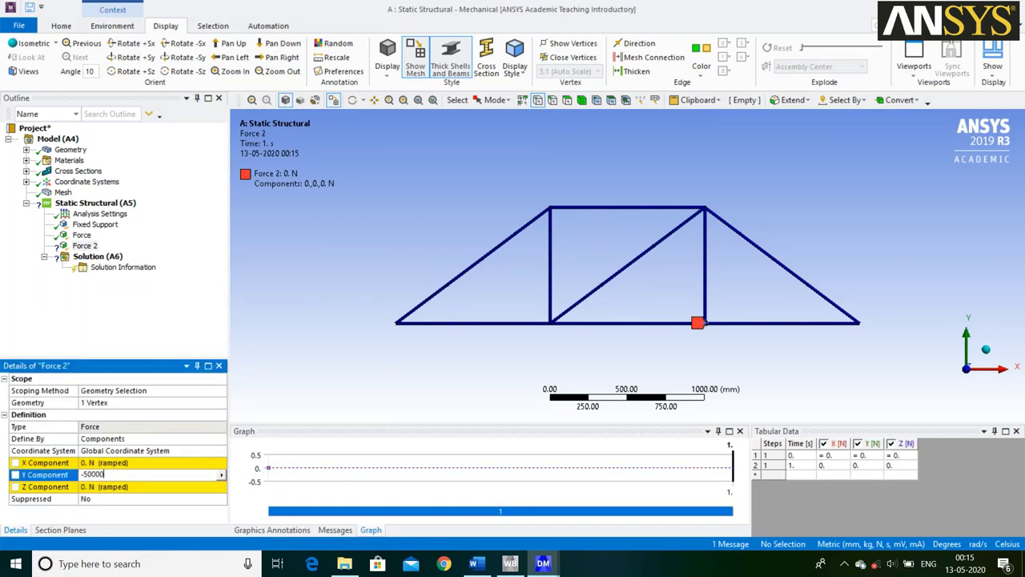
{"action": "key", "text": "Return"}
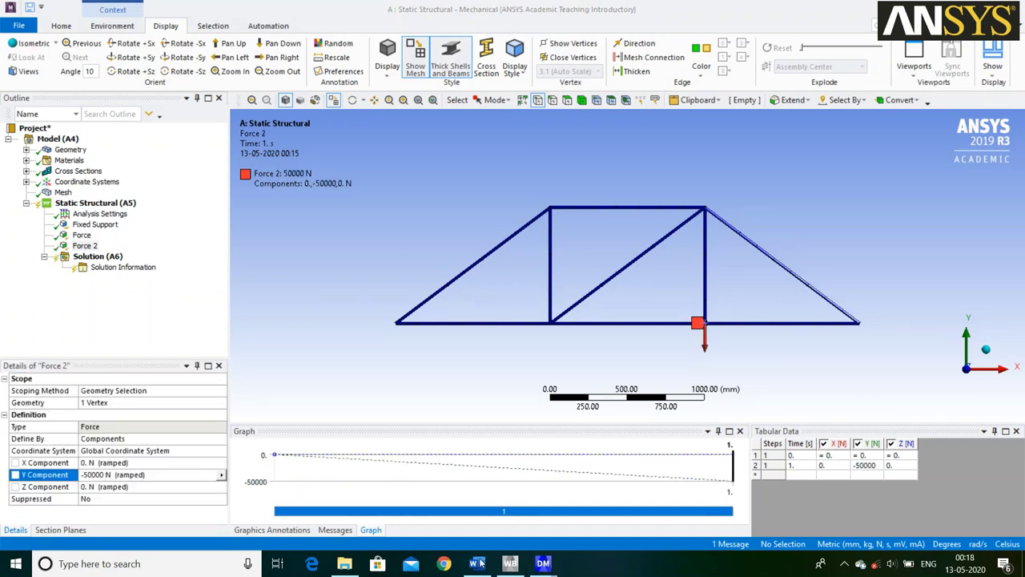
{"action": "left_click", "coordinate": [477, 563]}
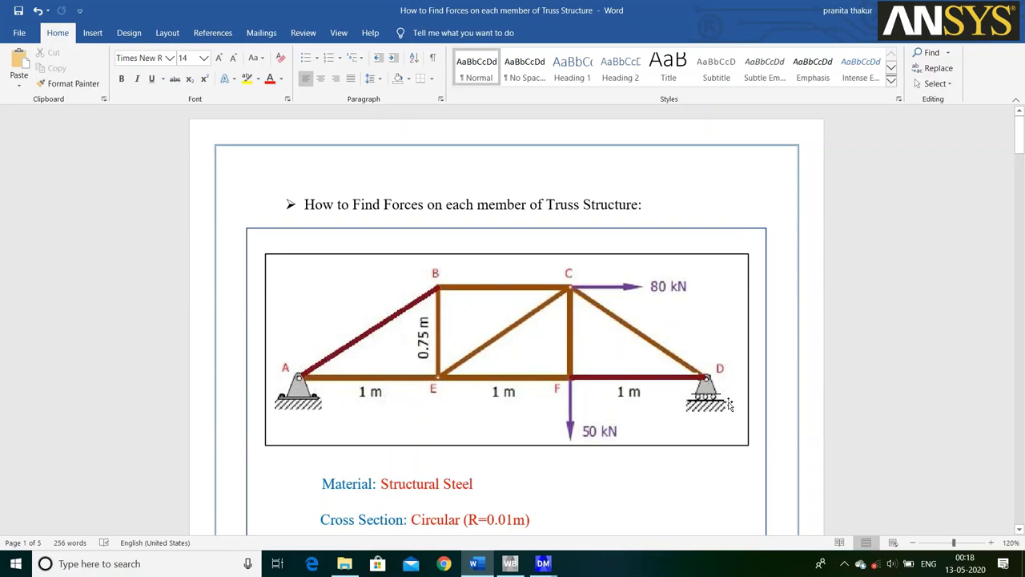
{"action": "mouse_move", "coordinate": [544, 563]}
{"action": "left_click", "coordinate": [604, 510]}
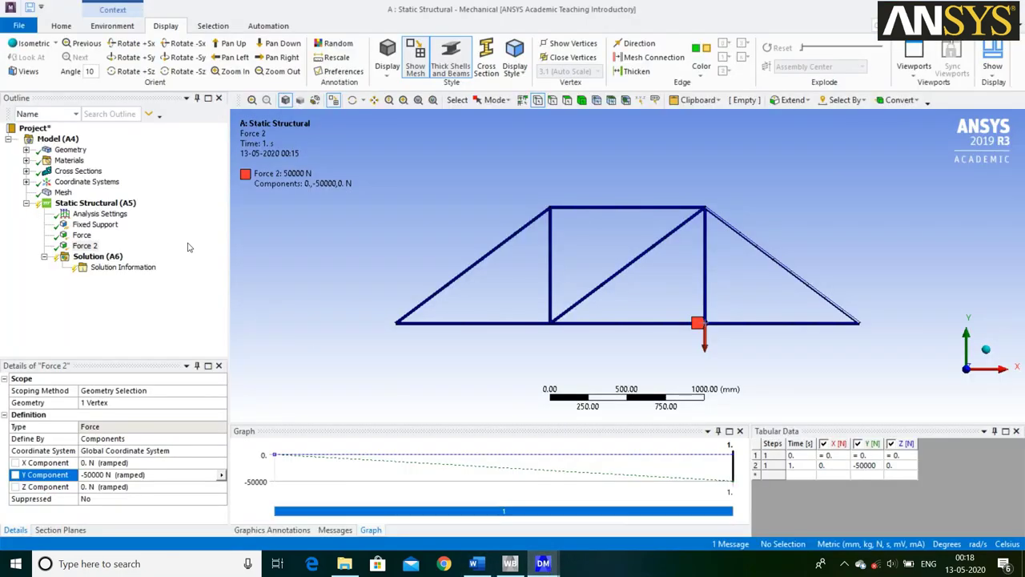
Insert a Remote Displacement on the bottom-right truss vertex.
{"action": "right_click", "coordinate": [127, 207]}
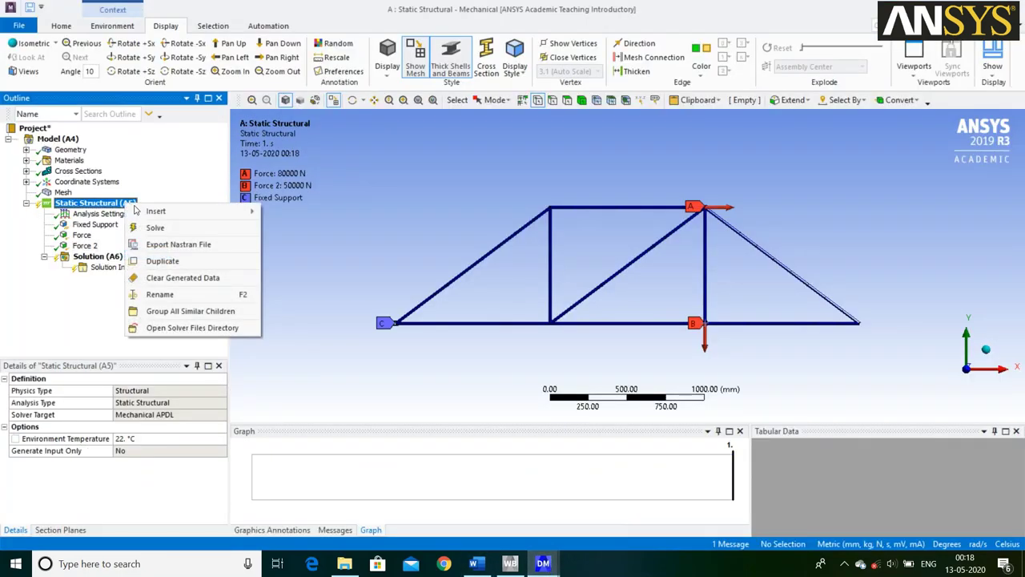
{"action": "mouse_move", "coordinate": [163, 217]}
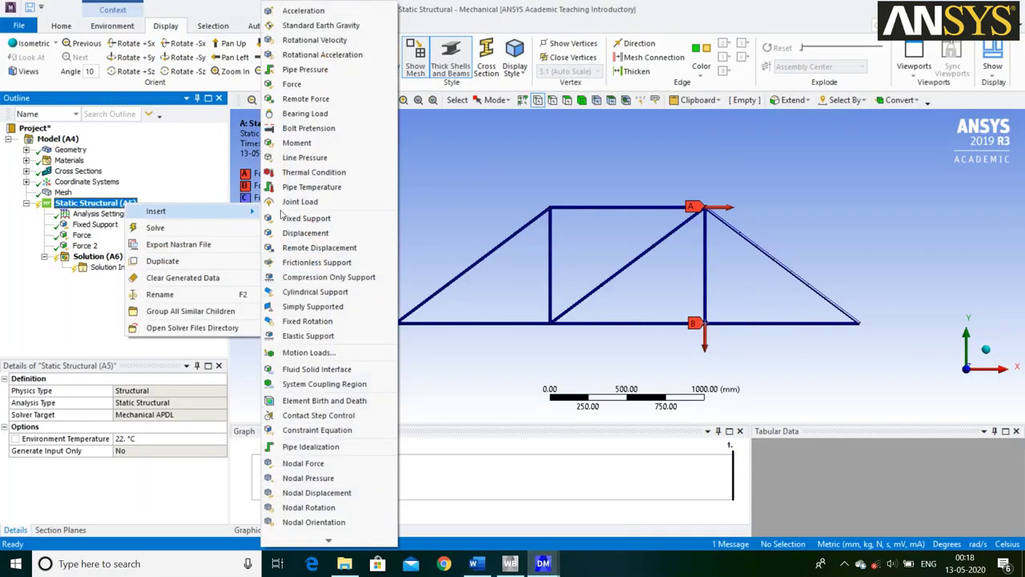
{"action": "left_click", "coordinate": [350, 250]}
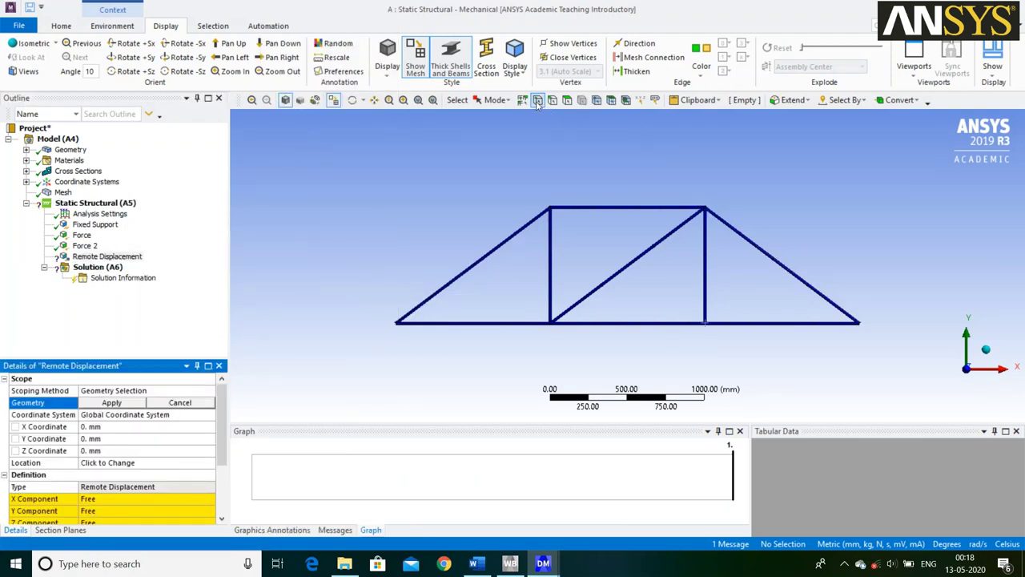
{"action": "left_click", "coordinate": [859, 323]}
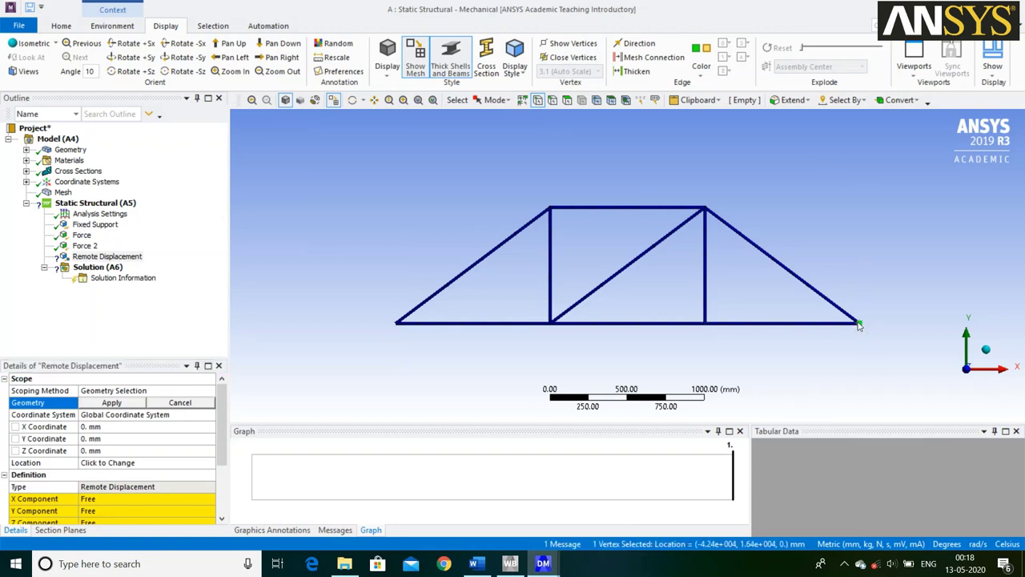
{"action": "left_click", "coordinate": [113, 403]}
Set the Y and Z displacement components to 0, leaving X free.
{"action": "scroll", "coordinate": [128, 414], "scroll_direction": "down", "scroll_amount": 2}
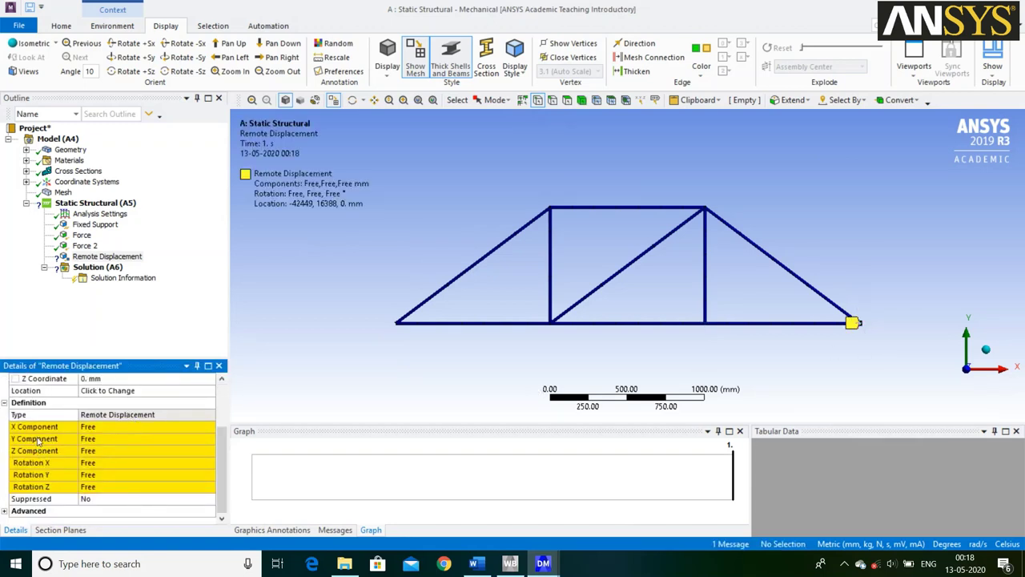
{"action": "left_click", "coordinate": [100, 442]}
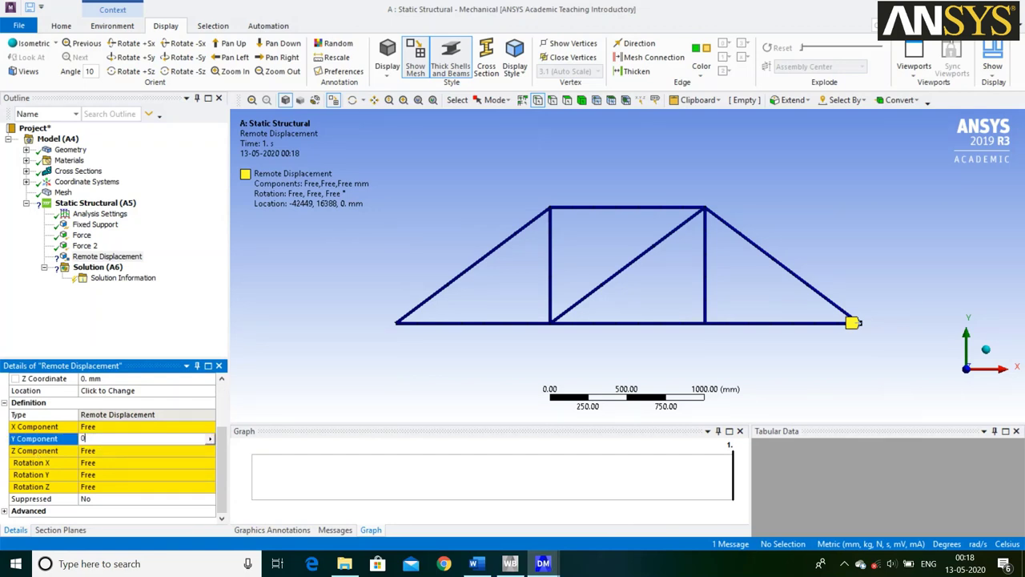
{"action": "type", "text": "0"}
{"action": "key", "text": "Return"}
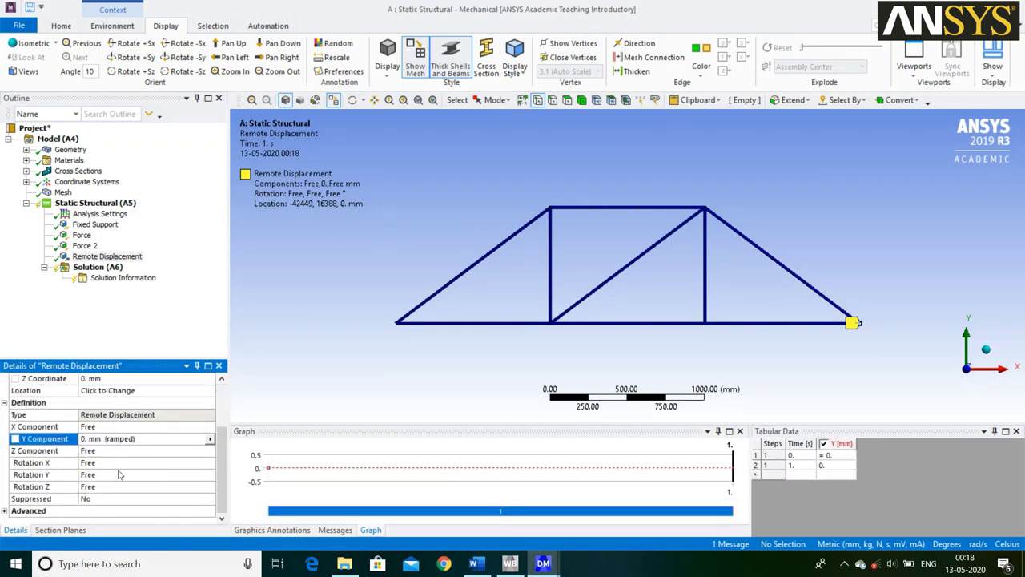
{"action": "left_click", "coordinate": [120, 452]}
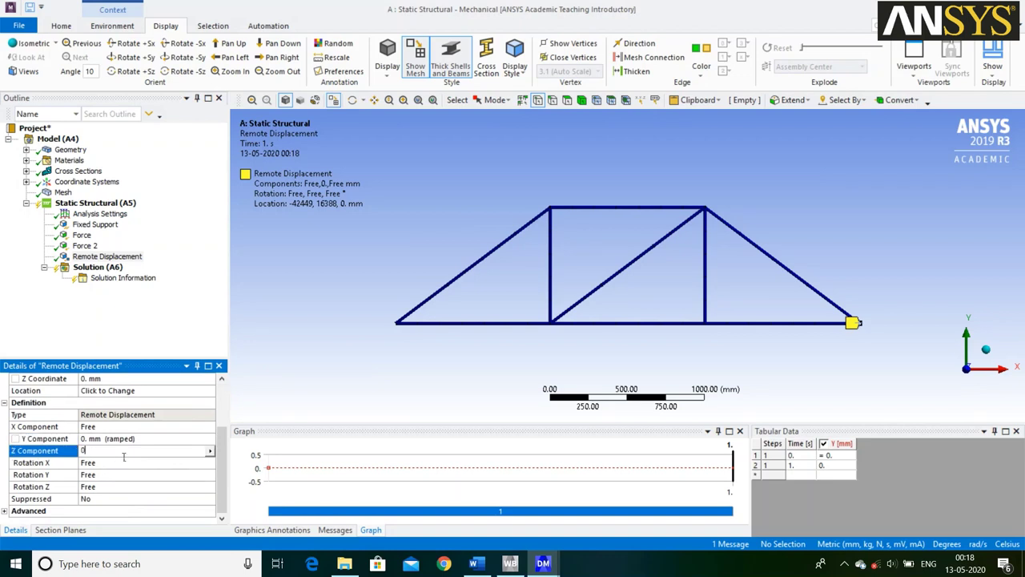
{"action": "type", "text": "0"}
{"action": "key", "text": "Return"}
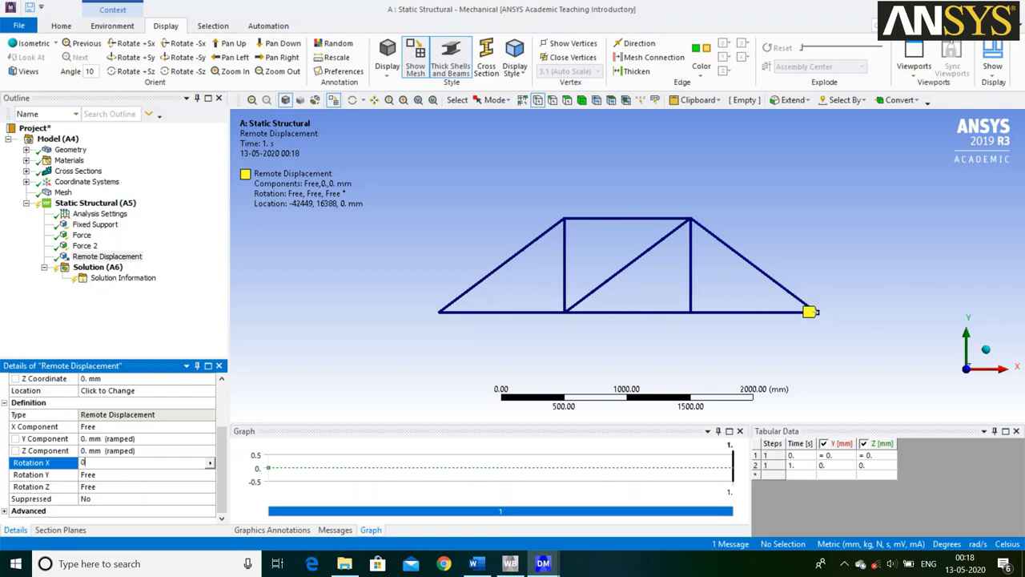
Set Rotation X, Rotation Y and Rotation Z to 0.
{"action": "key", "text": "Return"}
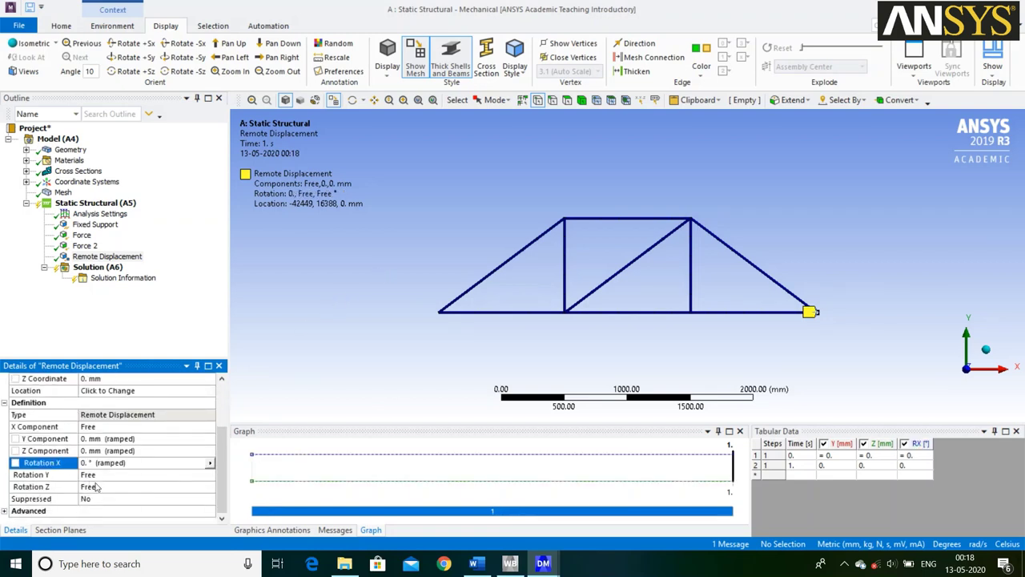
{"action": "left_click", "coordinate": [106, 476]}
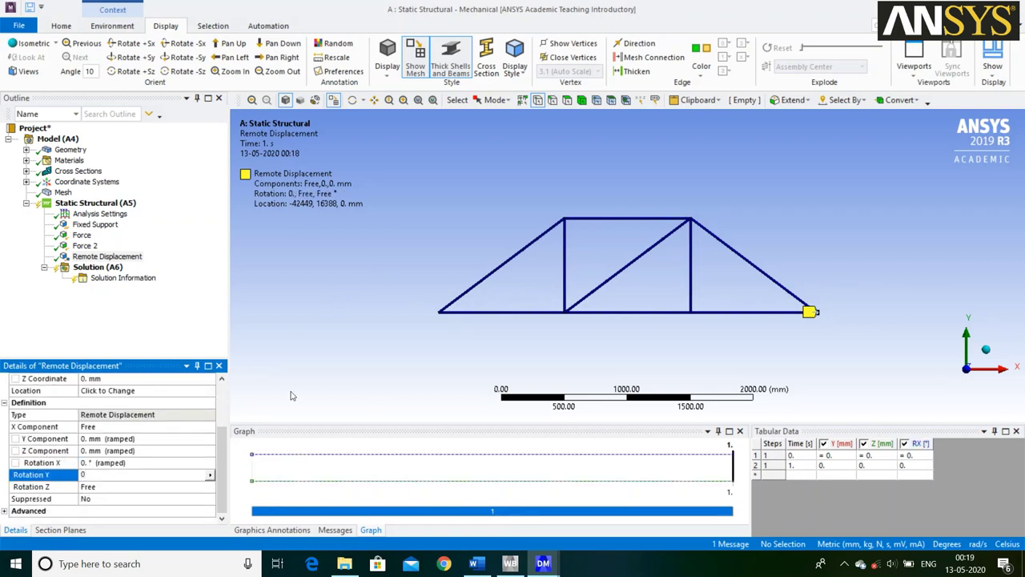
{"action": "type", "text": "0"}
{"action": "key", "text": "Return"}
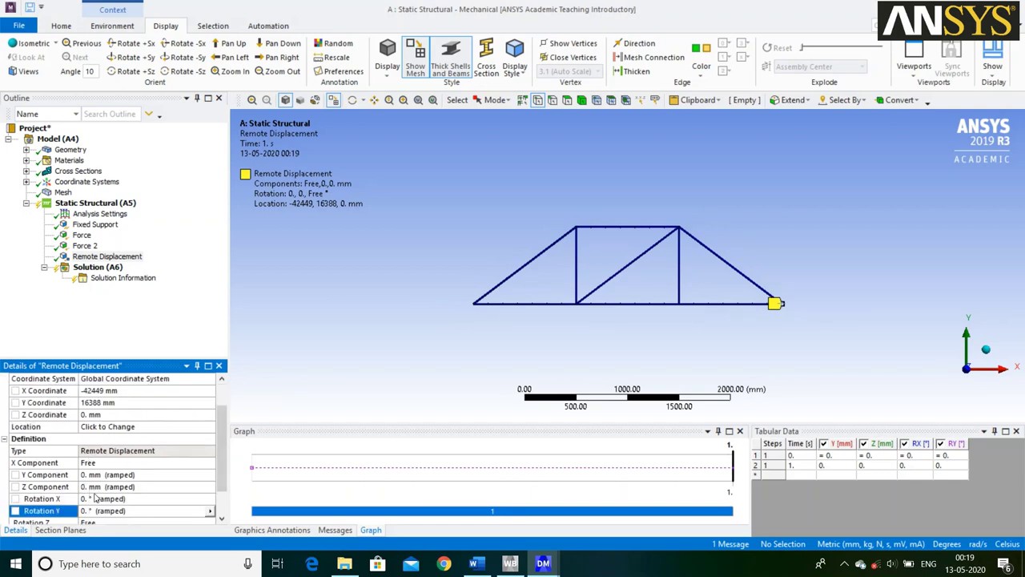
{"action": "scroll", "coordinate": [100, 503], "scroll_direction": "down", "scroll_amount": 1}
{"action": "left_click", "coordinate": [112, 487]}
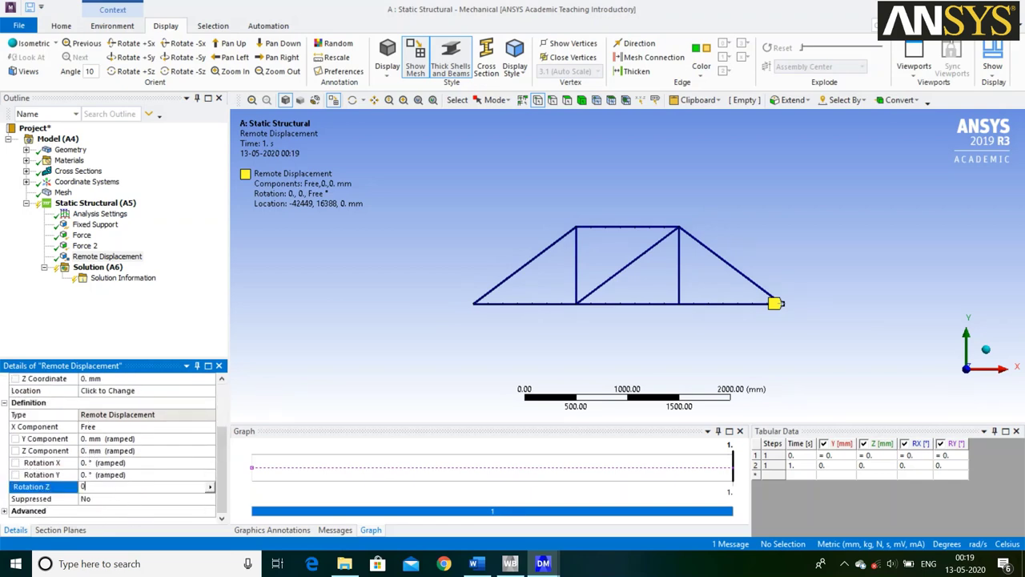
{"action": "type", "text": "0"}
{"action": "key", "text": "Return"}
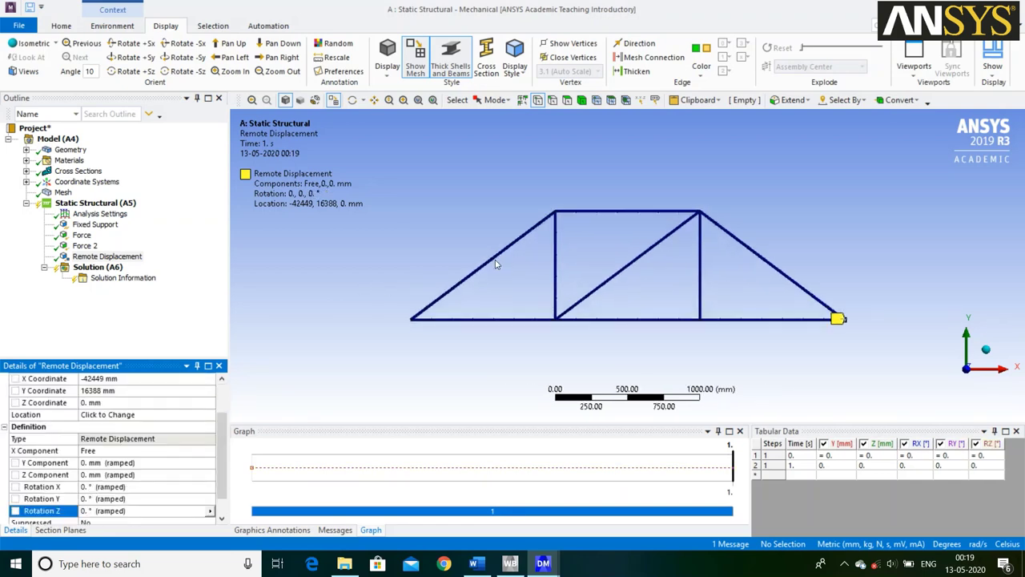
Insert a Beam Tool under the Solution.
{"action": "left_click", "coordinate": [118, 269]}
{"action": "right_click", "coordinate": [117, 269]}
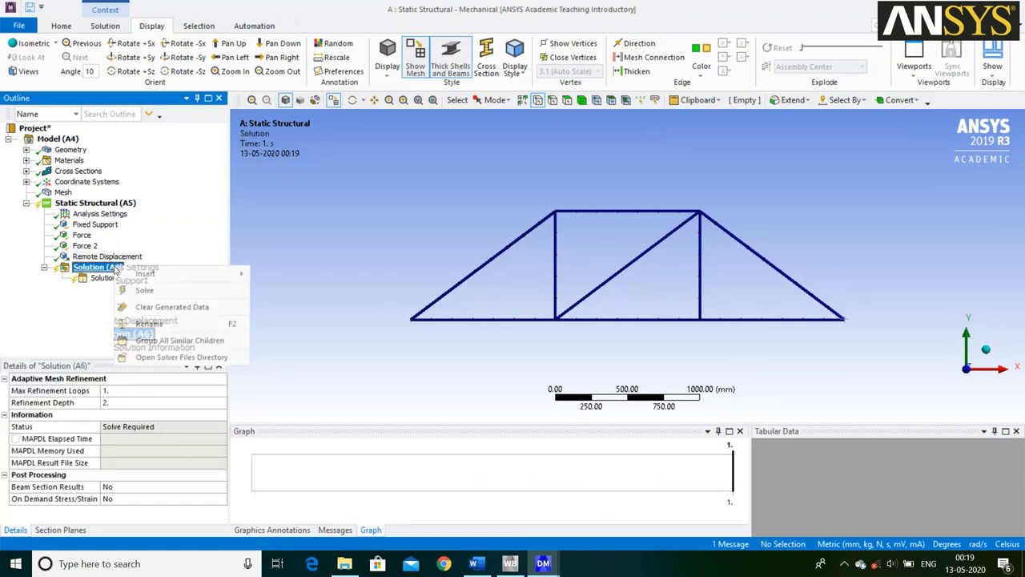
{"action": "mouse_move", "coordinate": [161, 278]}
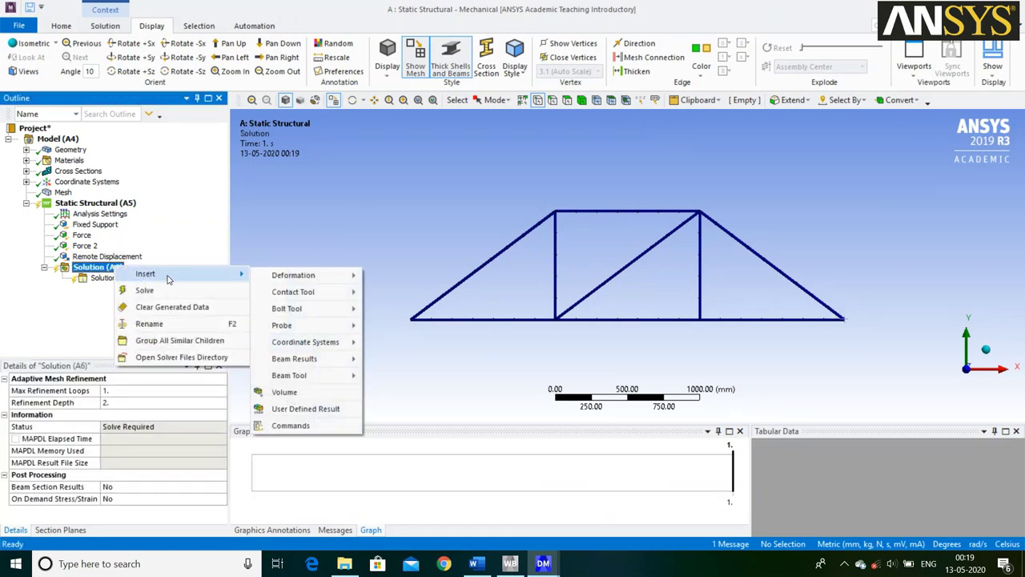
{"action": "mouse_move", "coordinate": [311, 373]}
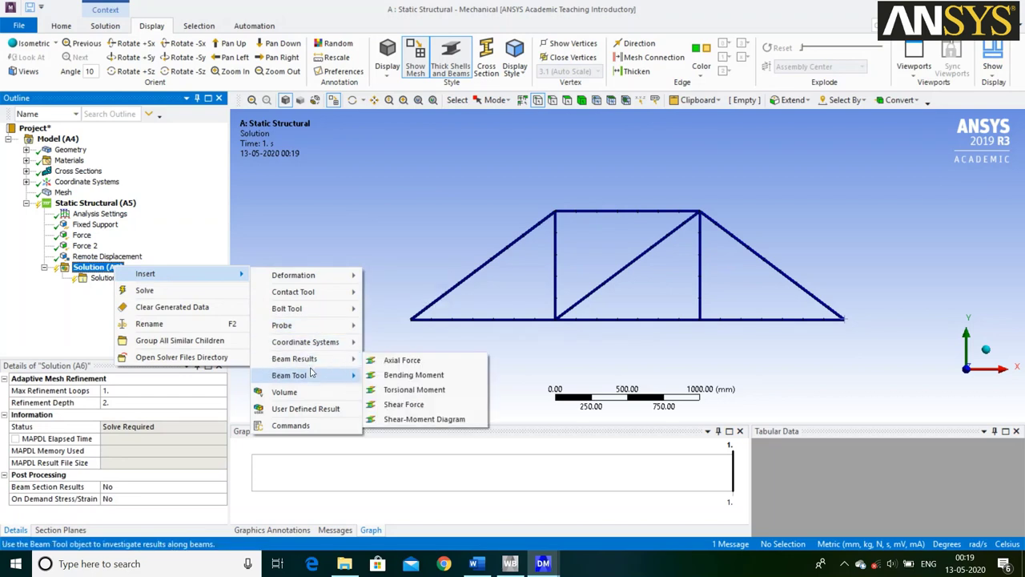
{"action": "left_click", "coordinate": [399, 376]}
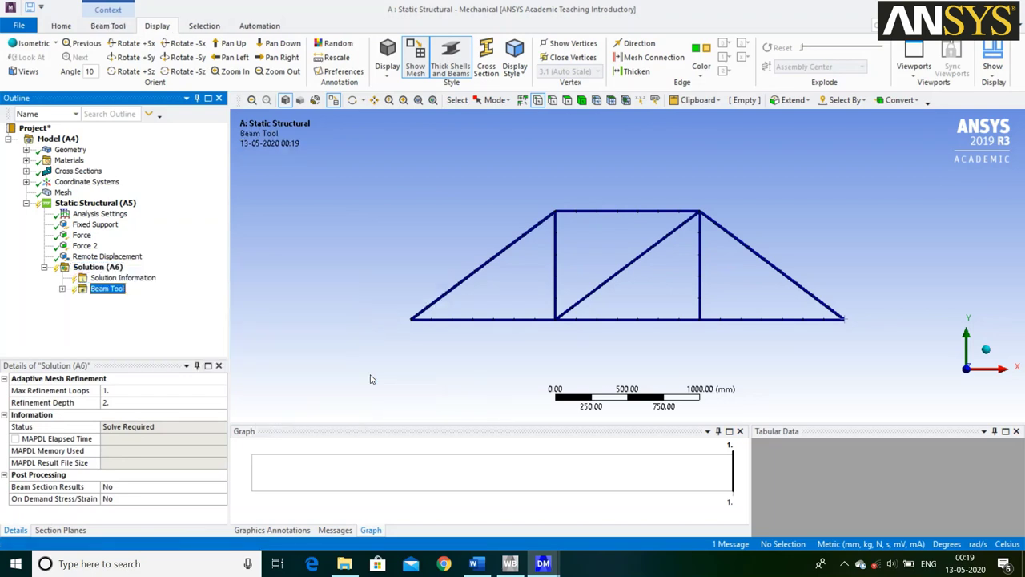
Add a Beam Results > Axial Force result to the Solution.
{"action": "left_click", "coordinate": [110, 271]}
{"action": "right_click", "coordinate": [110, 271]}
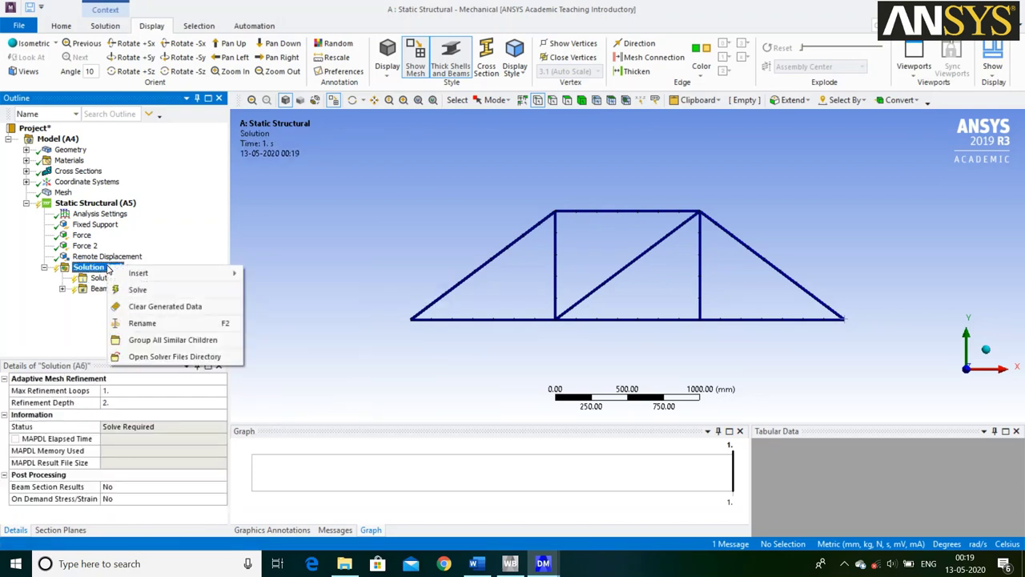
{"action": "mouse_move", "coordinate": [166, 275]}
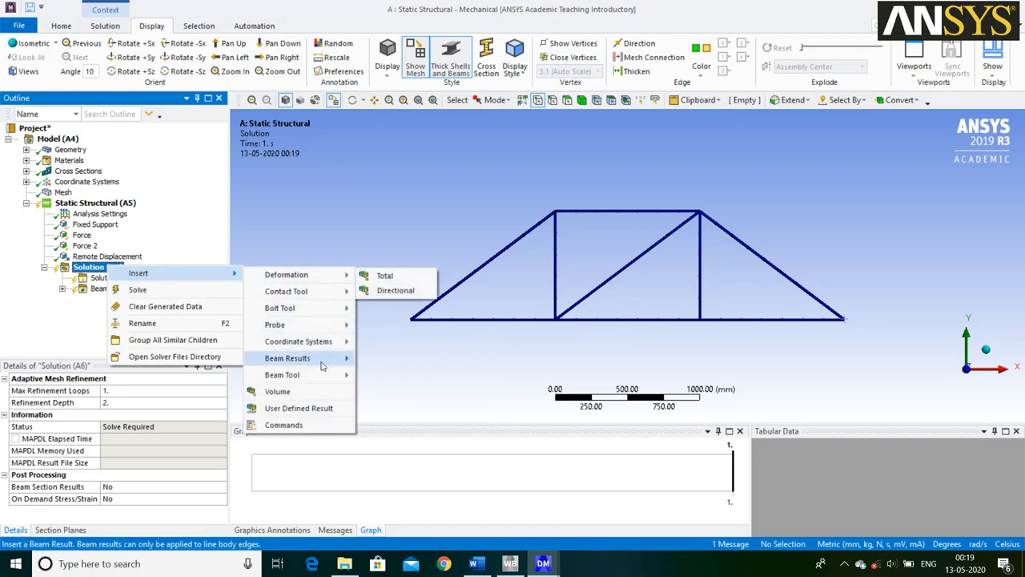
{"action": "mouse_move", "coordinate": [320, 365]}
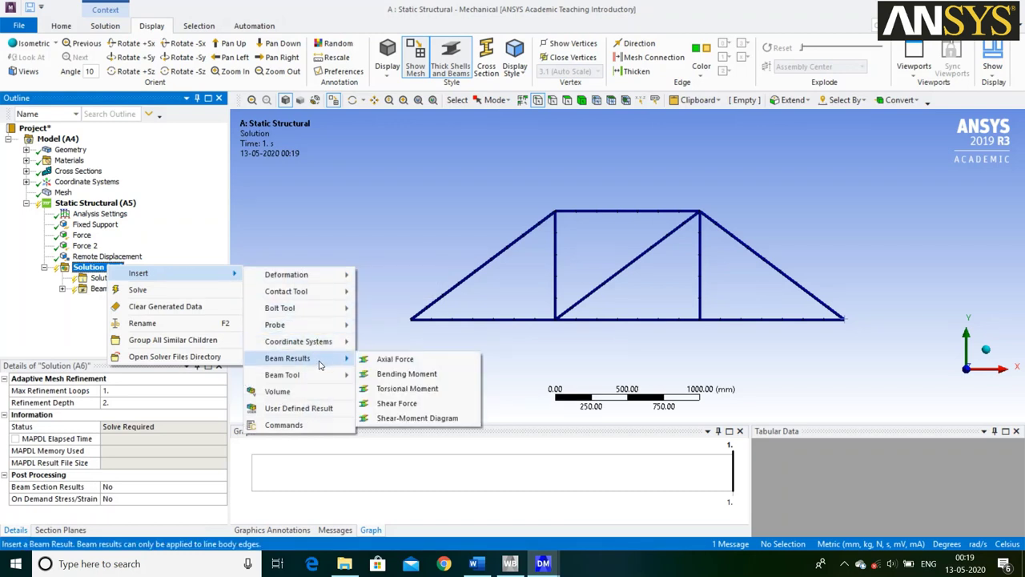
{"action": "left_click", "coordinate": [395, 360]}
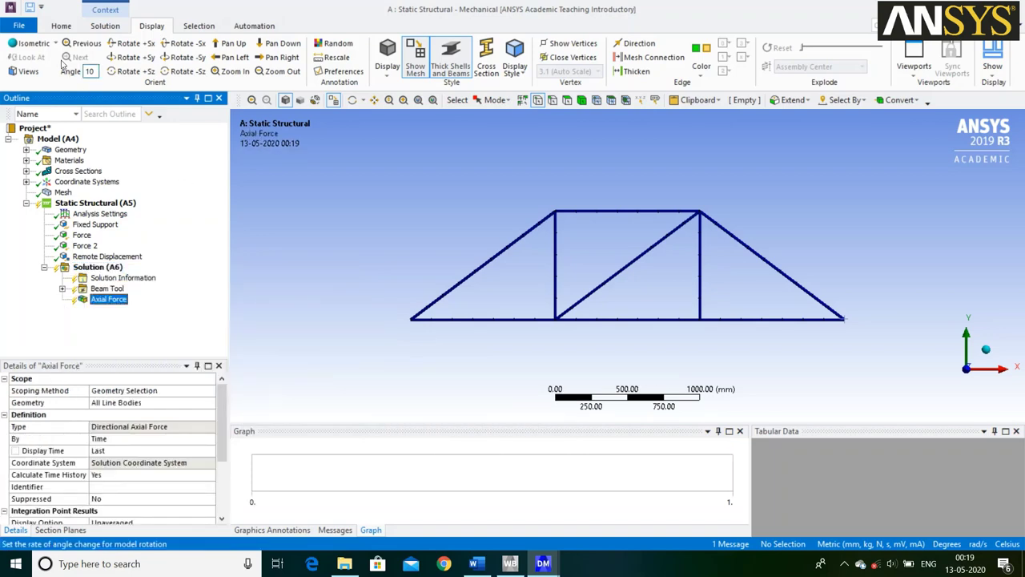
{"action": "left_click", "coordinate": [61, 26]}
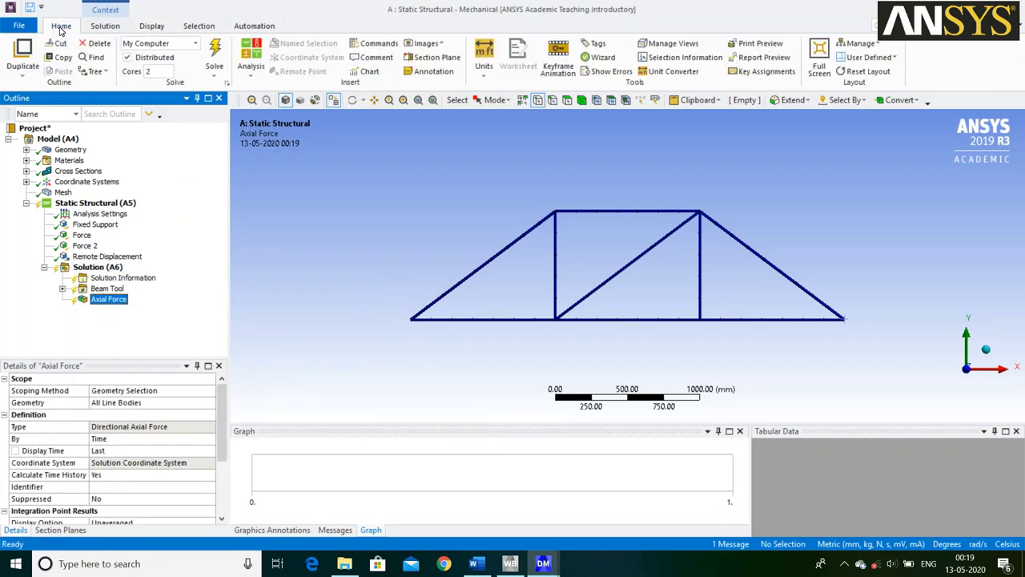
Solve the truss so axial forces display from -88726 N to 75467 N.
{"action": "left_click", "coordinate": [215, 48]}
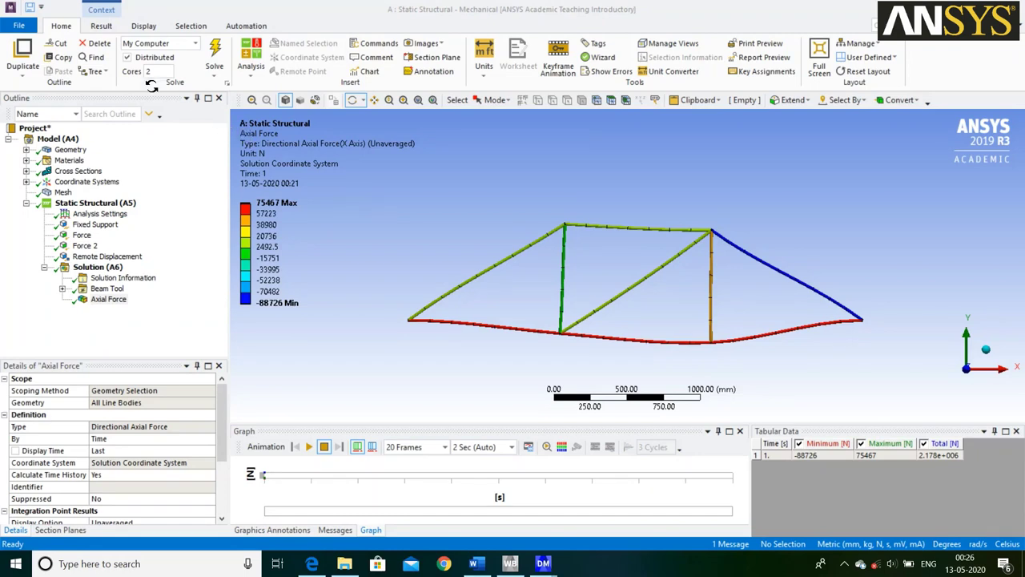
Probe seven members' axial forces: 5649.2, 75467, -3378.9, 4499.5, 5632.9, 49896 and 70993 N.
{"action": "left_click", "coordinate": [101, 26]}
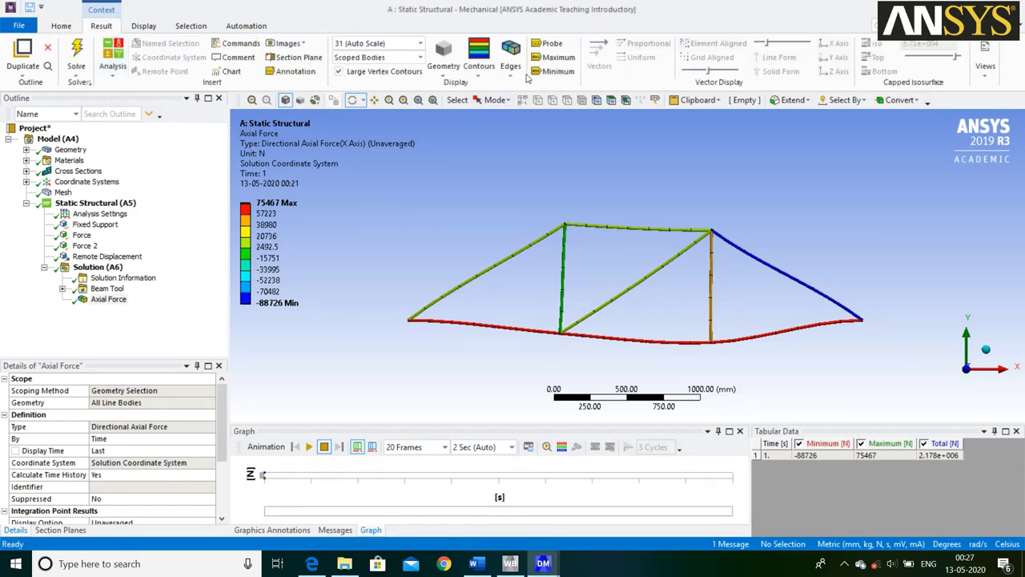
{"action": "left_click", "coordinate": [555, 45]}
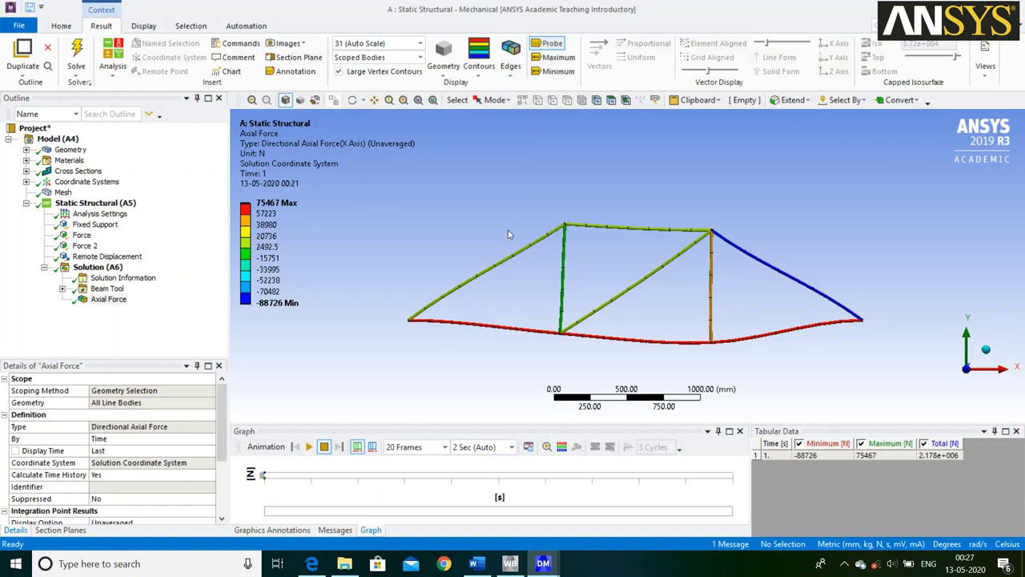
{"action": "left_click", "coordinate": [496, 263]}
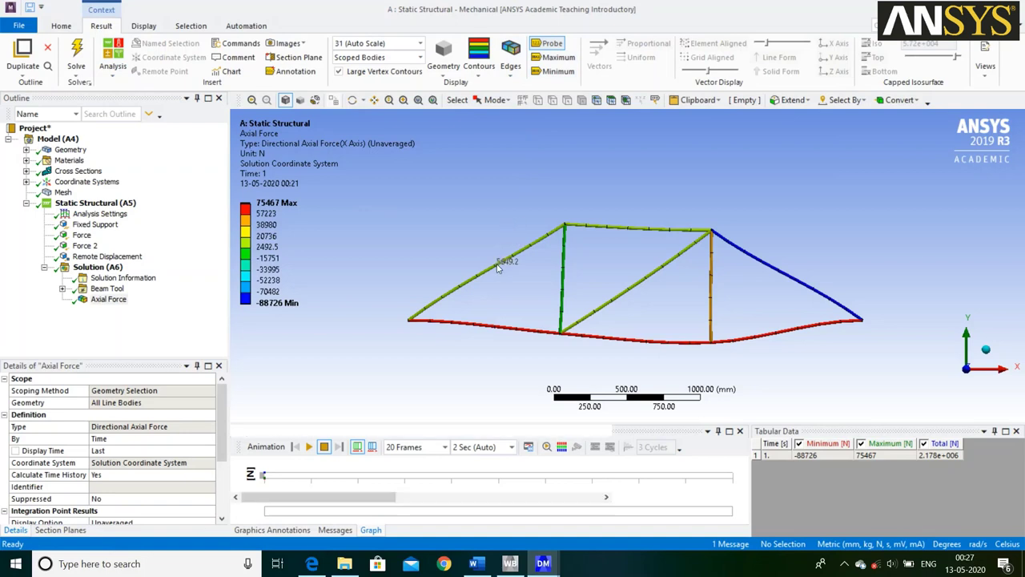
{"action": "left_click", "coordinate": [490, 329]}
{"action": "left_click", "coordinate": [564, 280]}
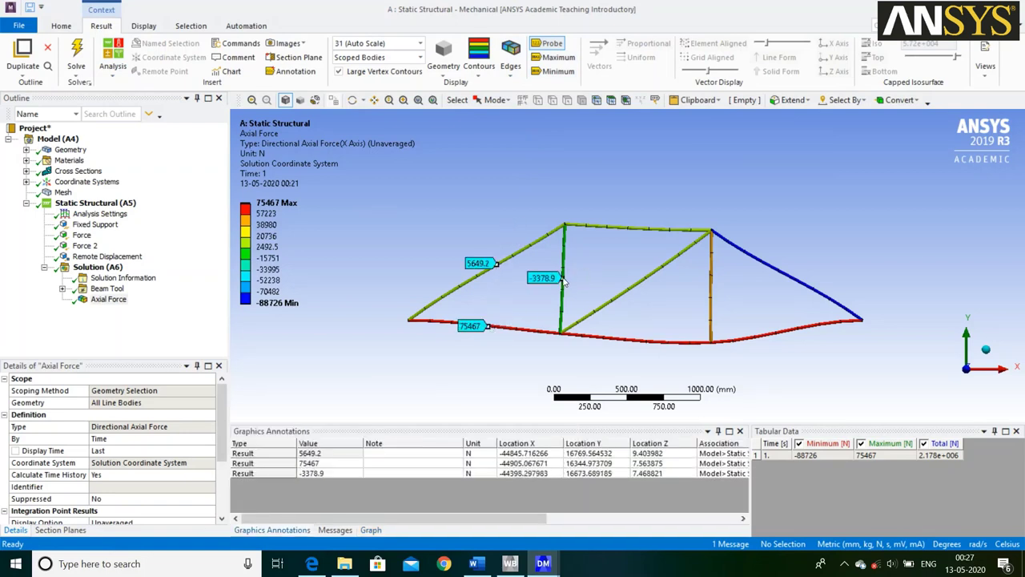
{"action": "scroll", "coordinate": [603, 273], "scroll_direction": "up", "scroll_amount": 1}
{"action": "left_click", "coordinate": [636, 219]}
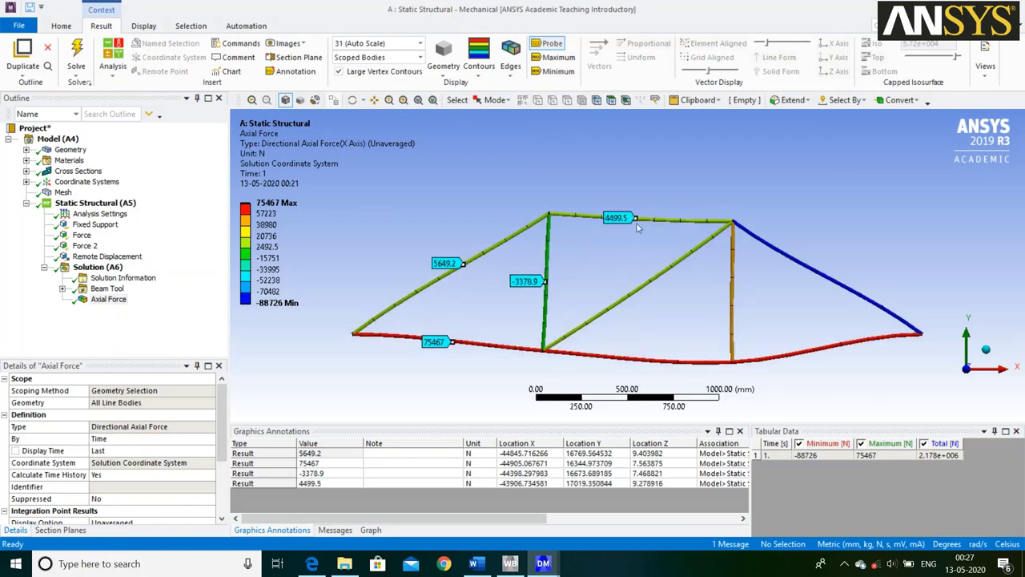
{"action": "left_click", "coordinate": [650, 282]}
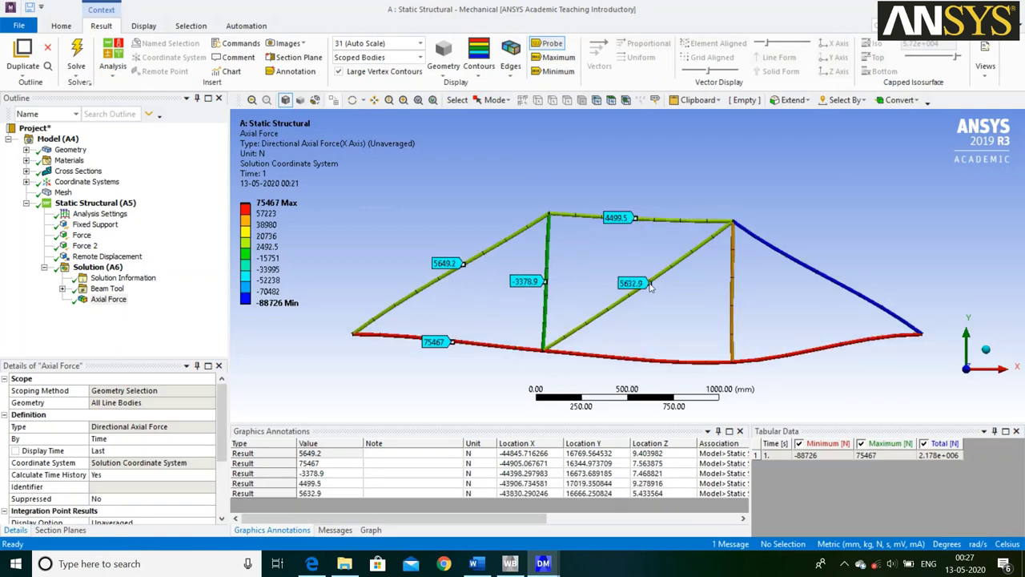
{"action": "left_click", "coordinate": [732, 296]}
{"action": "left_click", "coordinate": [633, 362]}
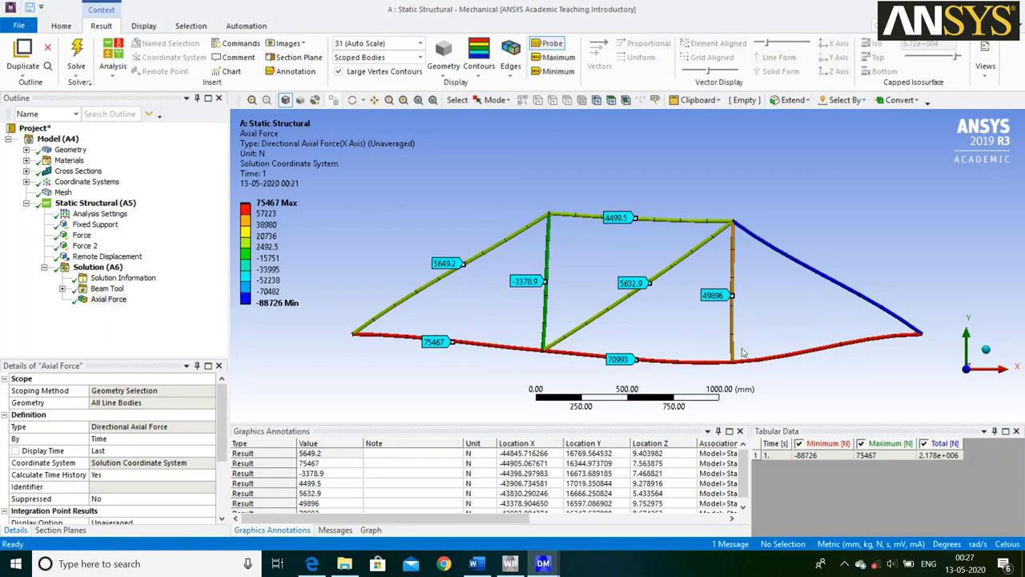